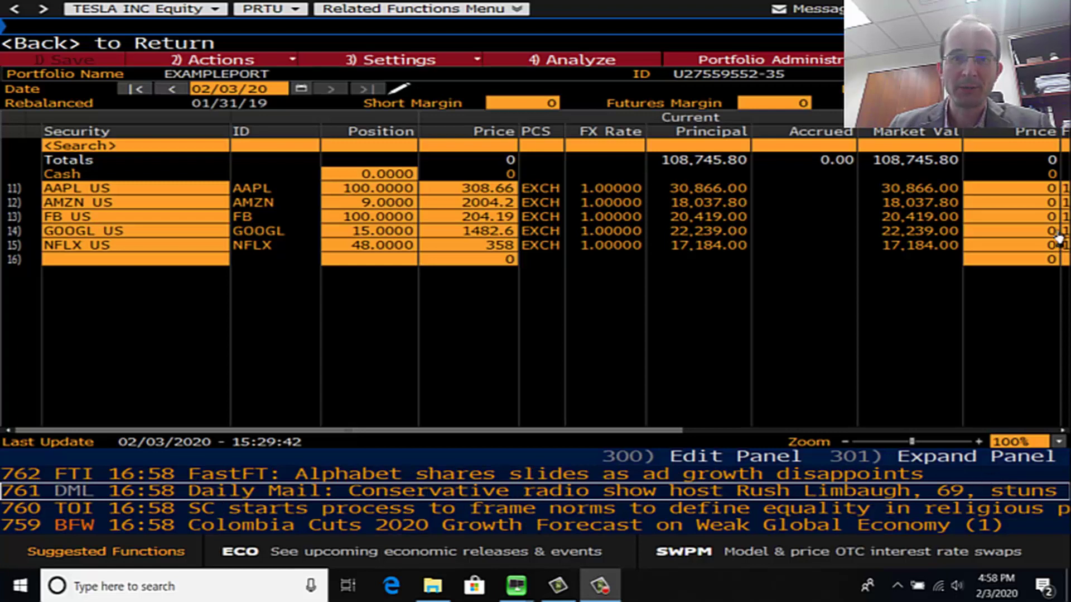
Open EXAMPLEPORT in PORT and launch the optimizer from Trade Simulation
{"action": "left_click", "coordinate": [584, 63]}
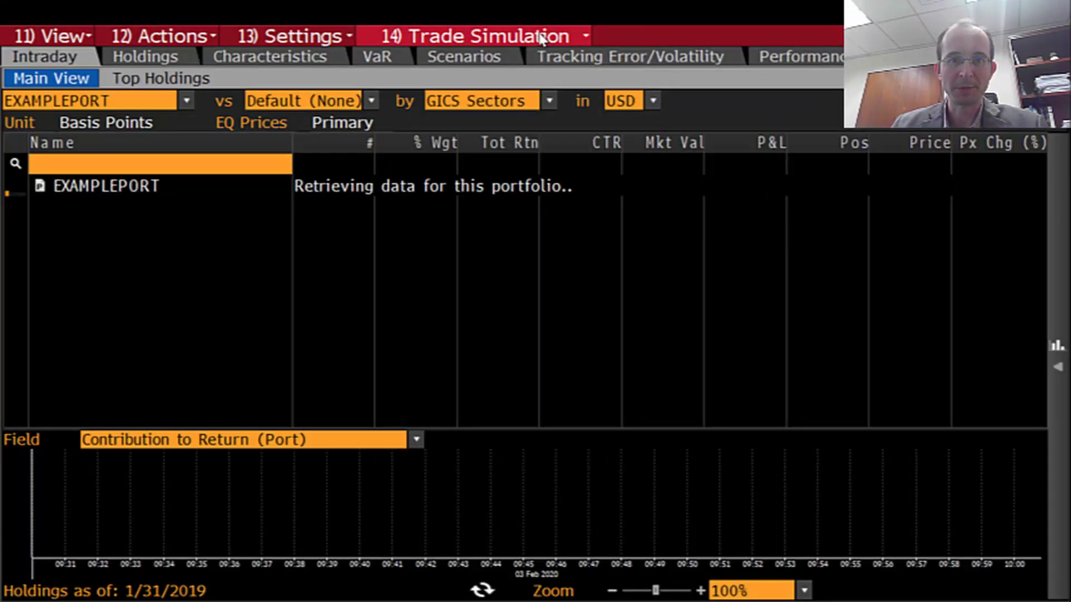
{"action": "left_click", "coordinate": [541, 38]}
{"action": "left_click", "coordinate": [495, 87]}
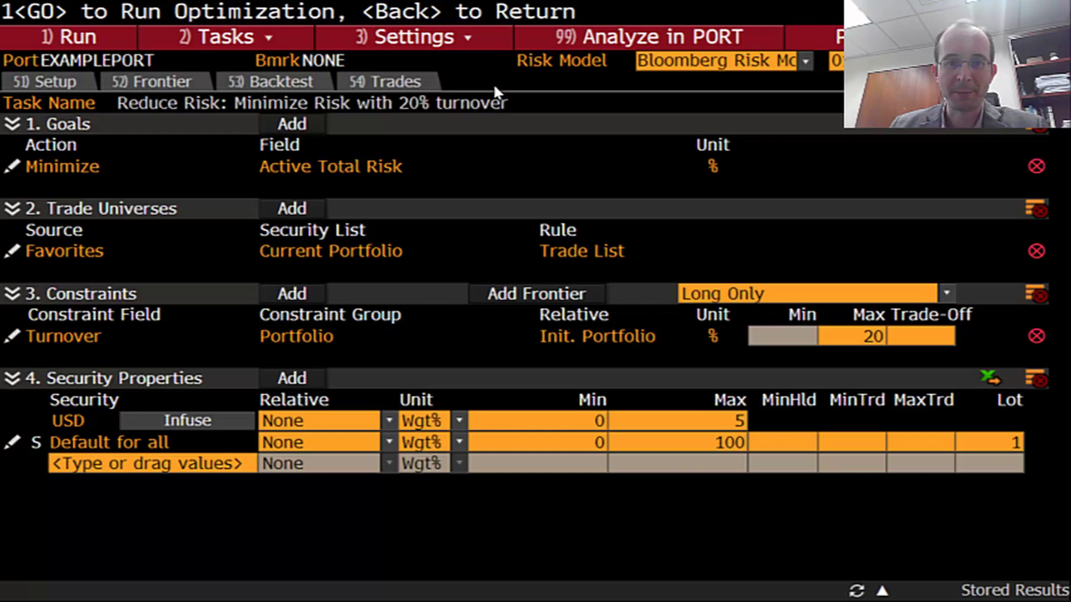
Replace the Minimize Active Total Risk goal with Maximize Sharpe Ratio
{"action": "left_click", "coordinate": [78, 174]}
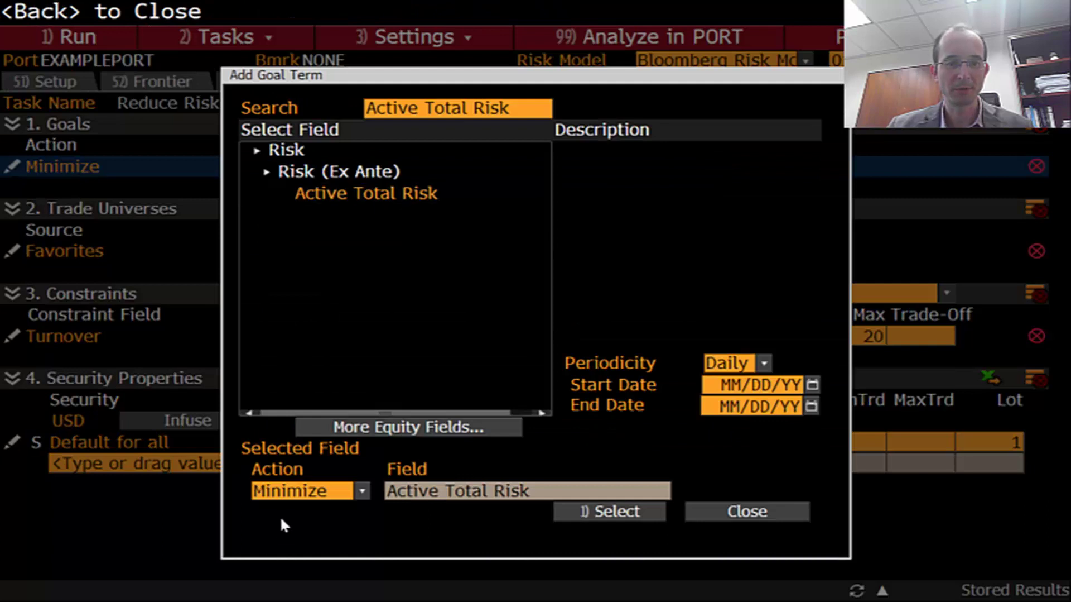
{"action": "left_click", "coordinate": [308, 490]}
{"action": "left_click", "coordinate": [310, 543]}
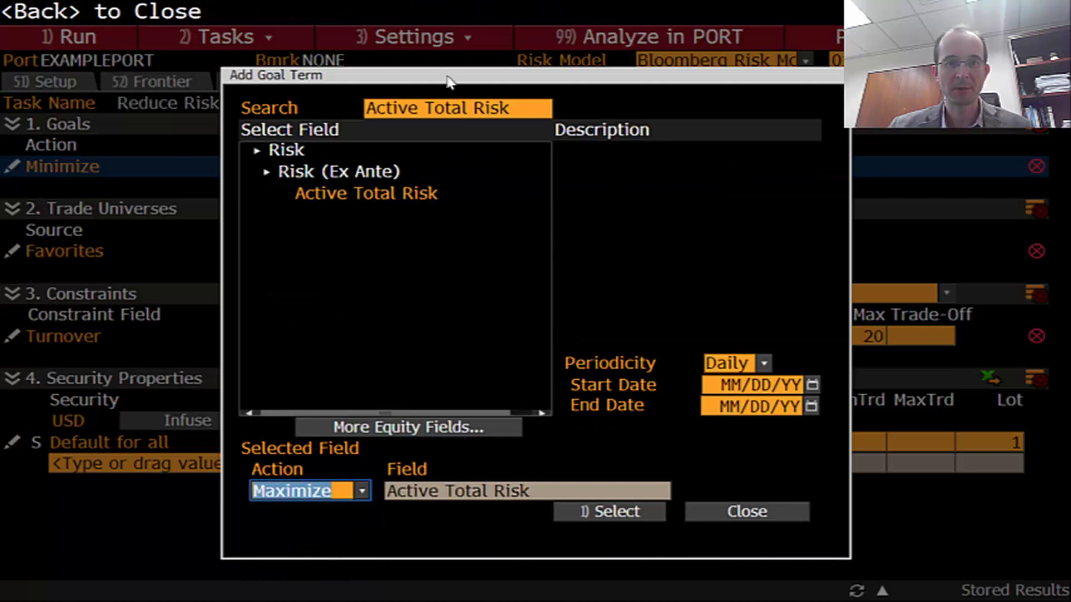
{"action": "left_click", "coordinate": [445, 107]}
{"action": "type", "text": "S"}
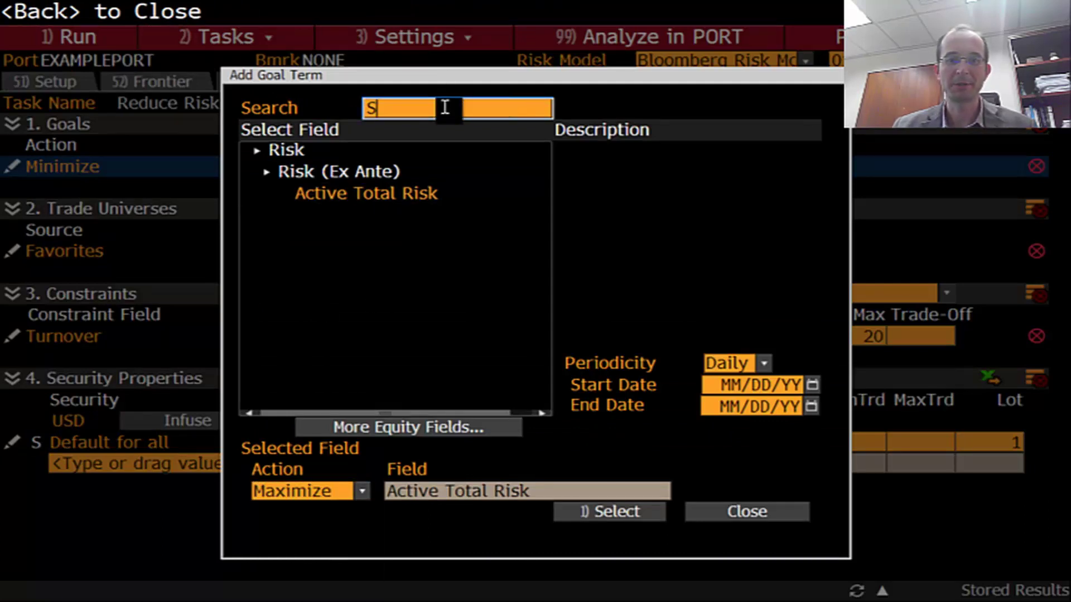
{"action": "type", "text": "harpe"}
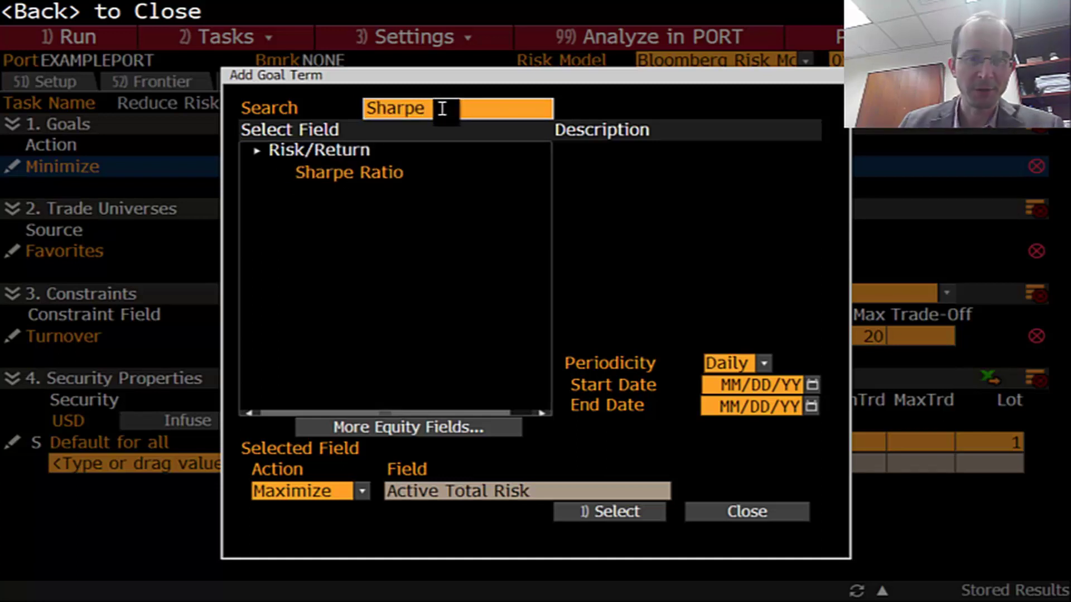
{"action": "left_click", "coordinate": [383, 172]}
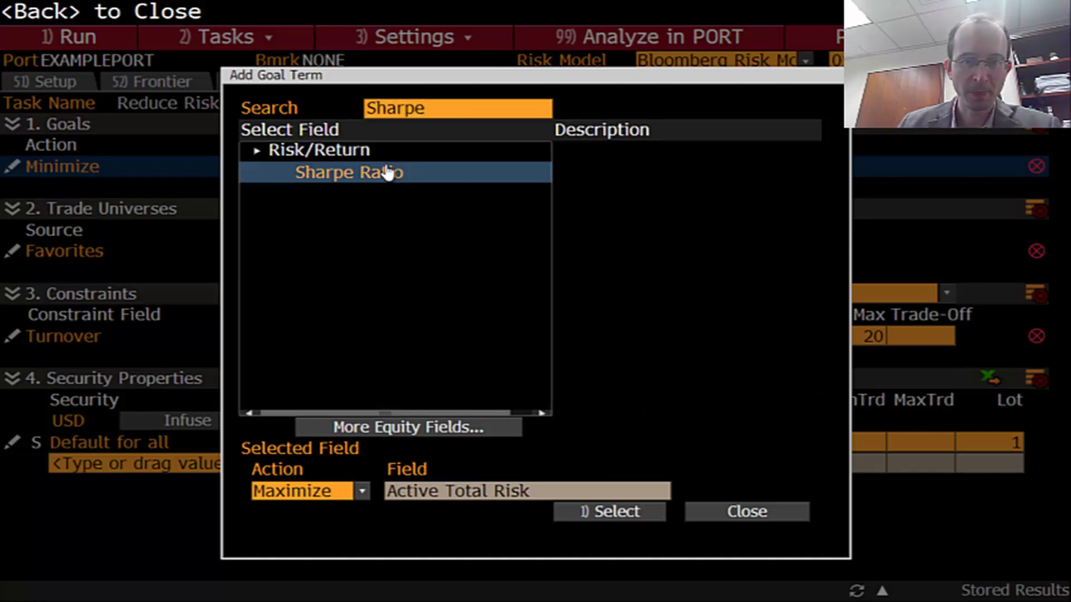
{"action": "left_click", "coordinate": [646, 509]}
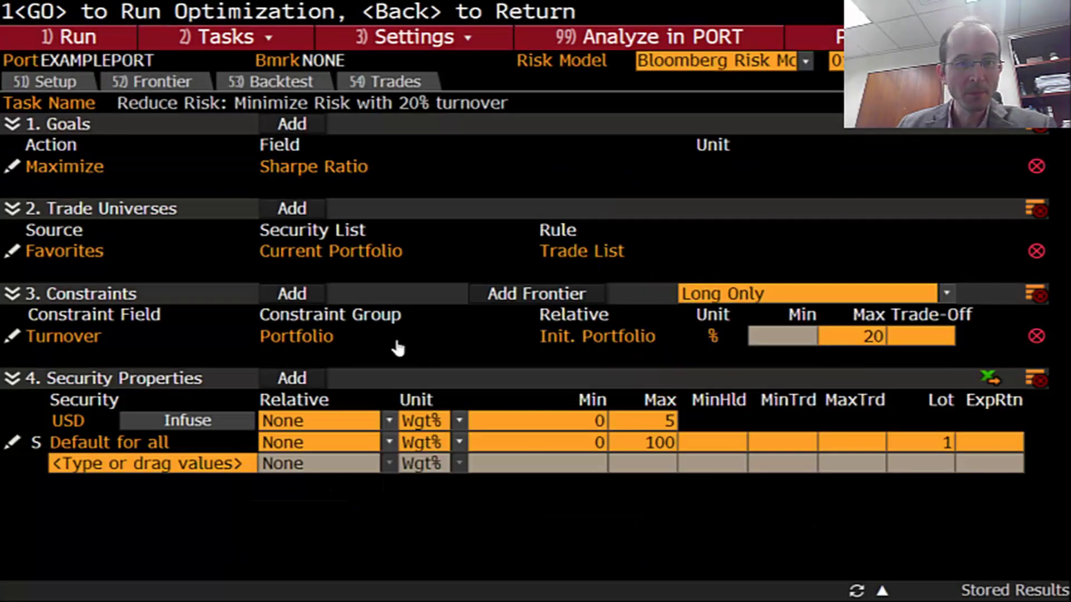
{"action": "mouse_move", "coordinate": [373, 318]}
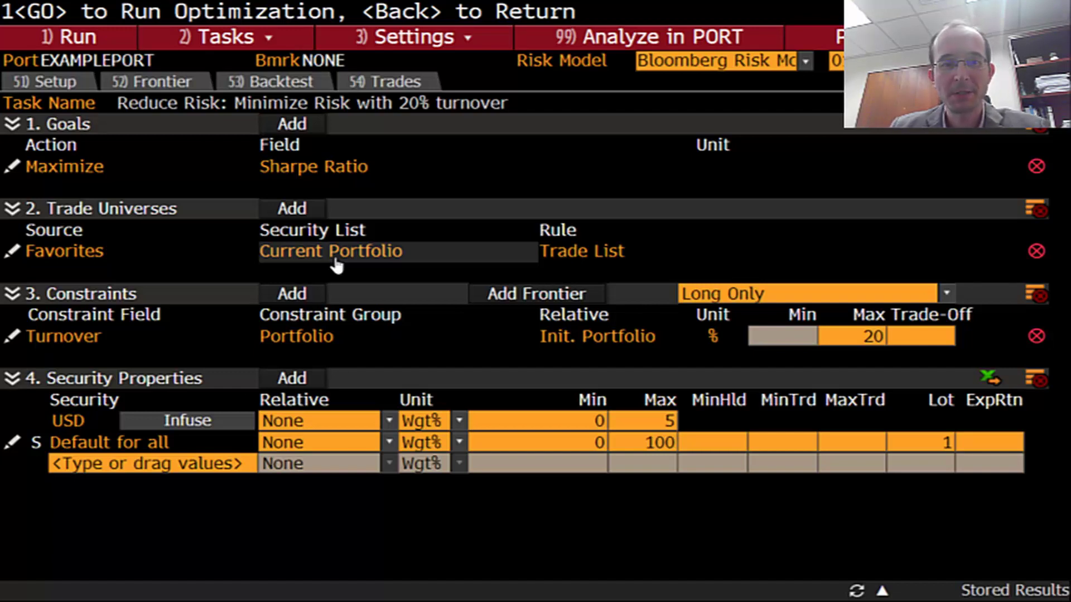
Make the Current Portfolio trade universe a No Buy List
{"action": "left_click", "coordinate": [335, 258]}
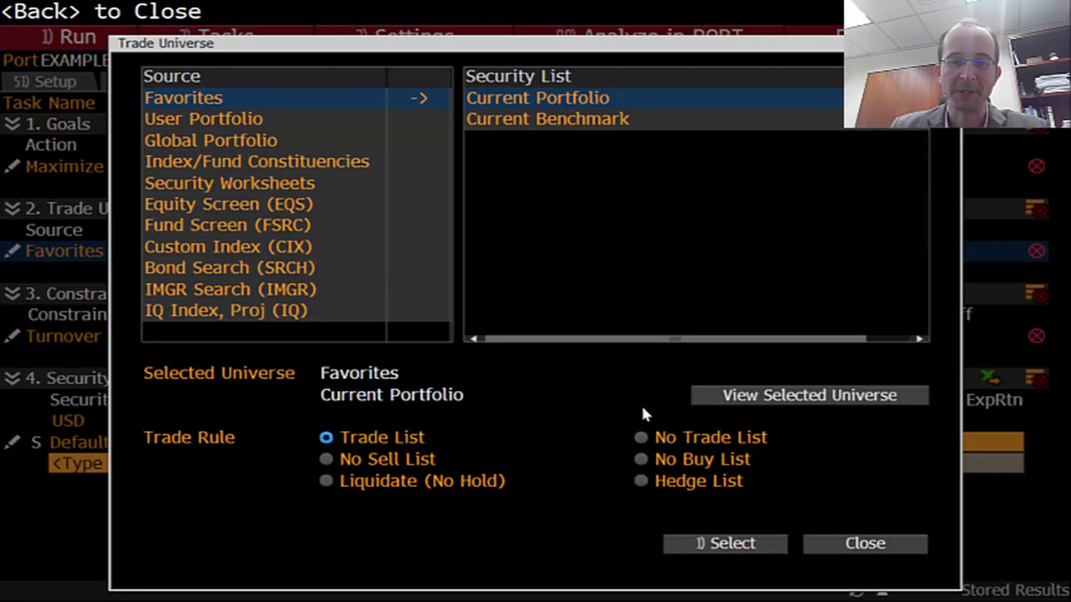
{"action": "left_click", "coordinate": [674, 457]}
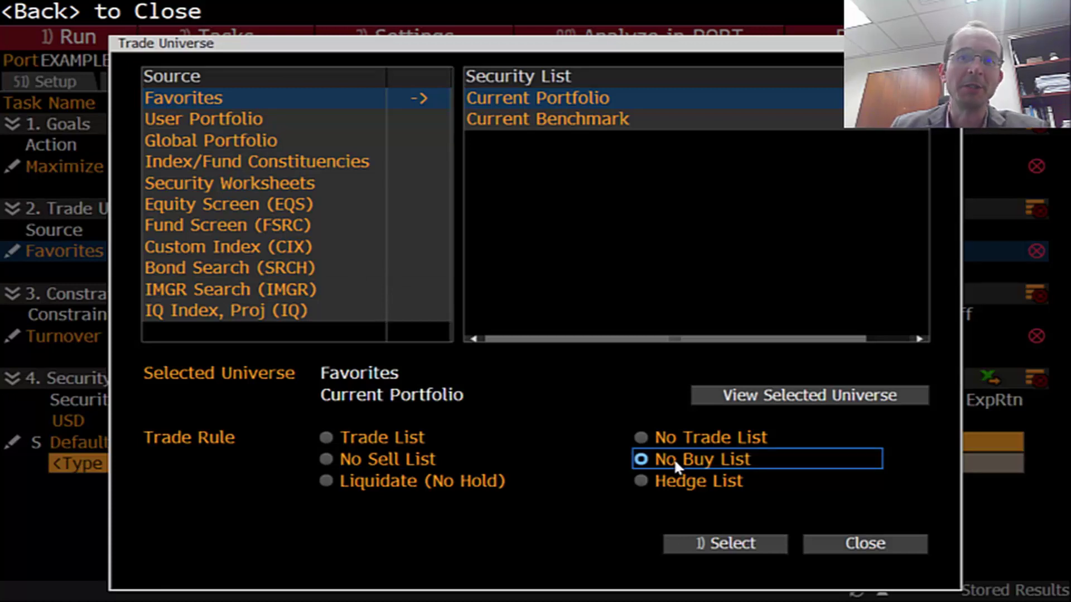
{"action": "left_click", "coordinate": [713, 543]}
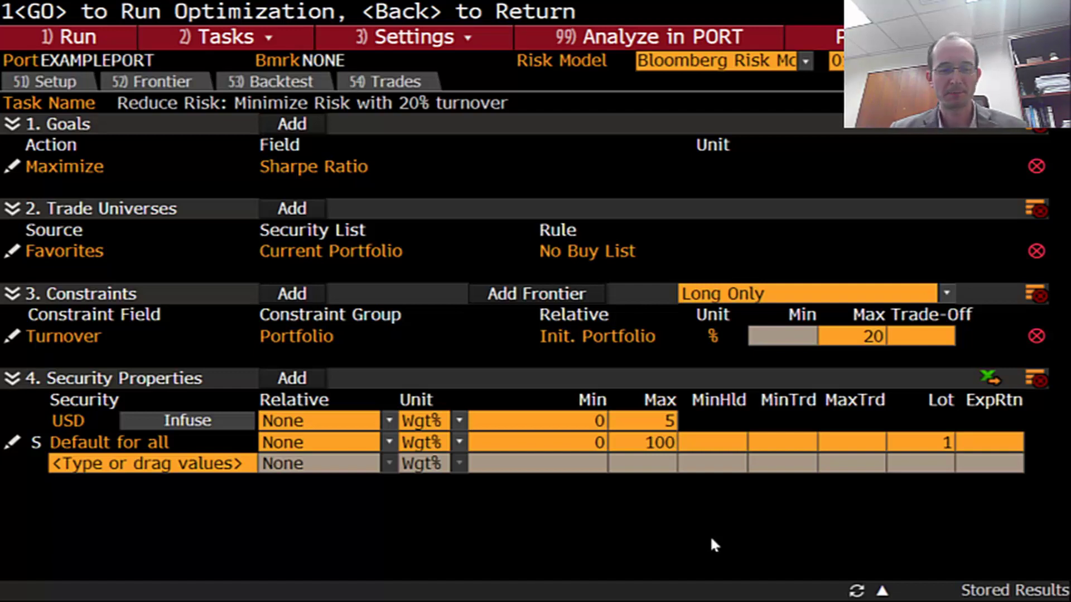
{"action": "key", "text": "alt+Tab"}
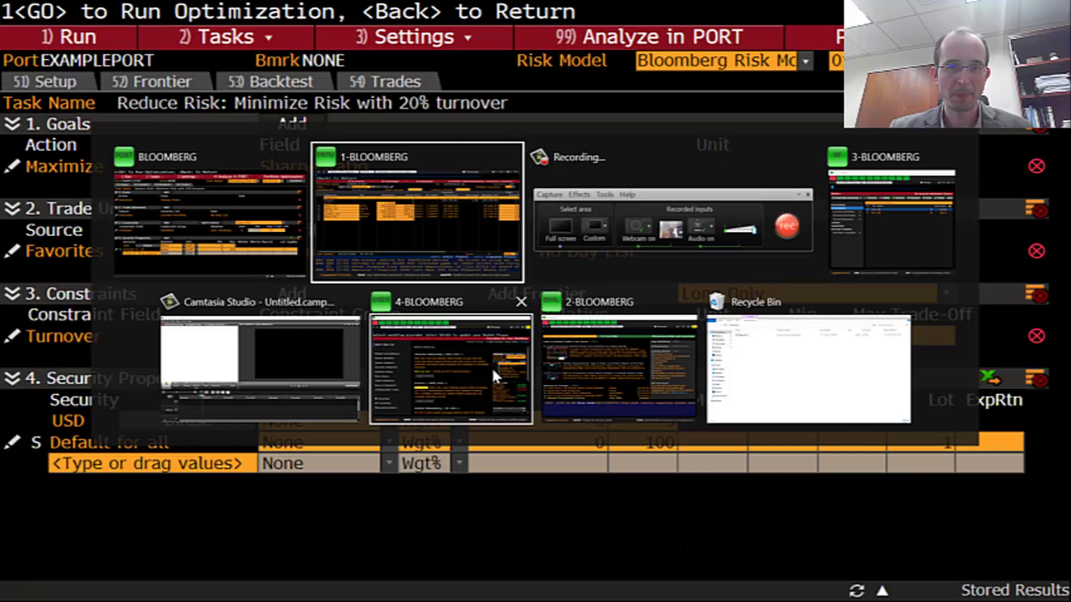
In the 4-BLOOMBERG window, create a new Basic-template security worksheet via W <GO>
{"action": "left_click", "coordinate": [492, 367]}
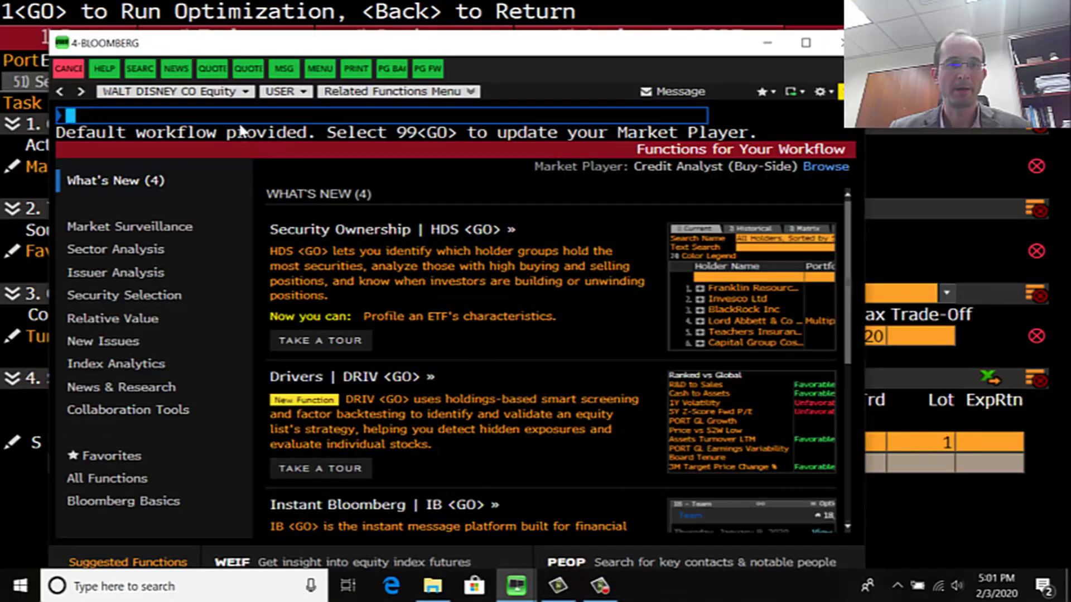
{"action": "type", "text": "W"}
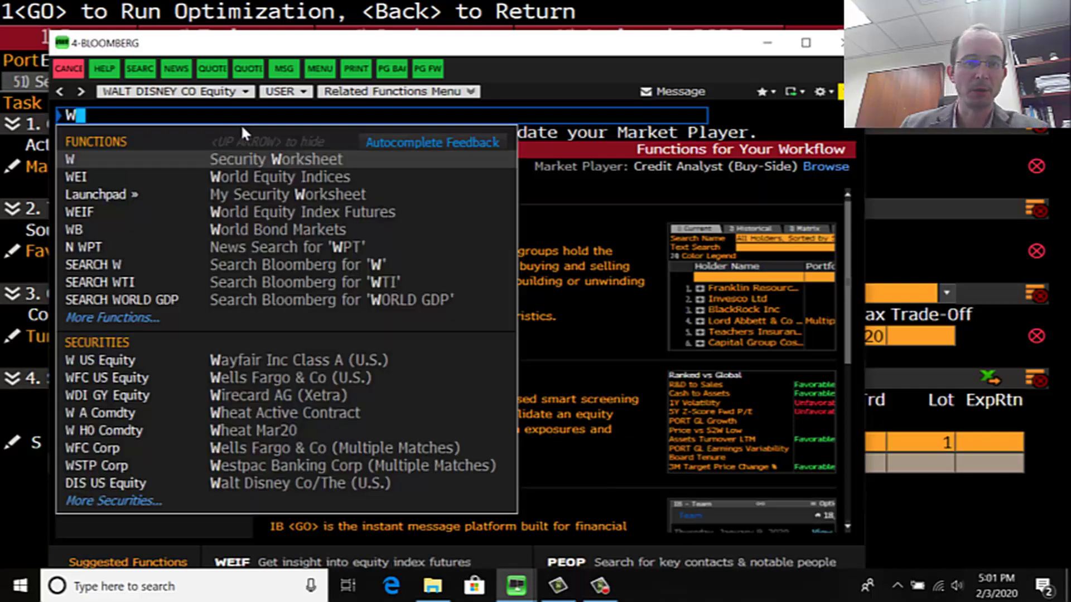
{"action": "left_click", "coordinate": [264, 160]}
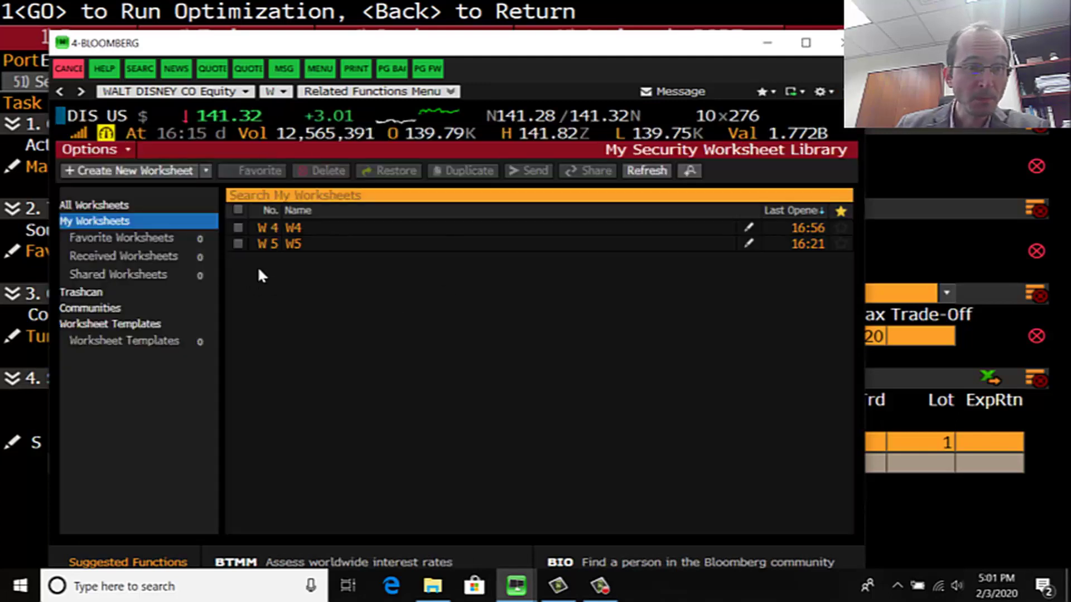
{"action": "left_click", "coordinate": [138, 171]}
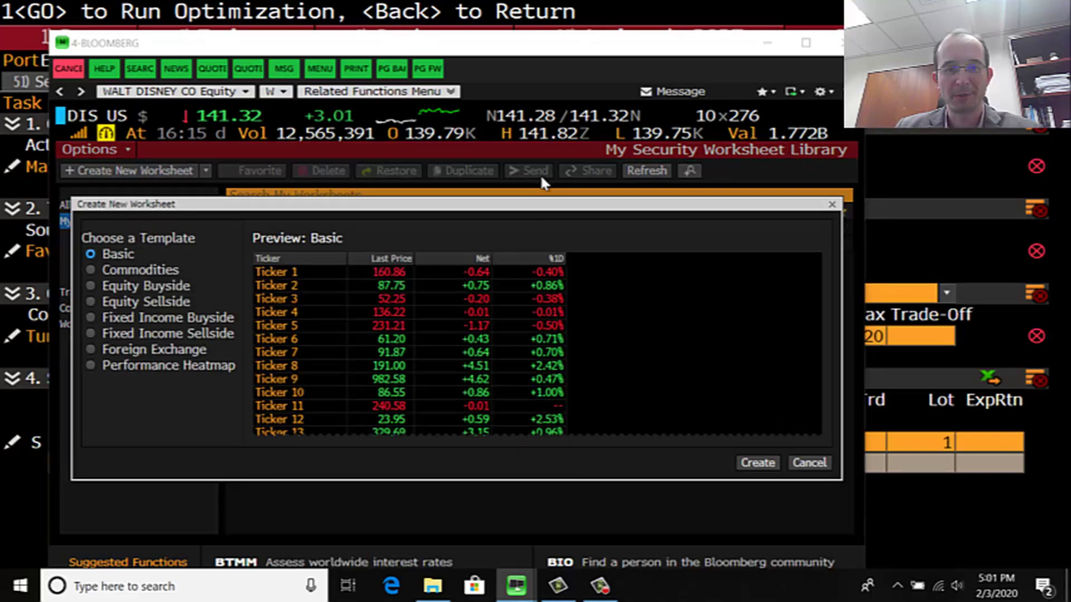
{"action": "left_click", "coordinate": [755, 466]}
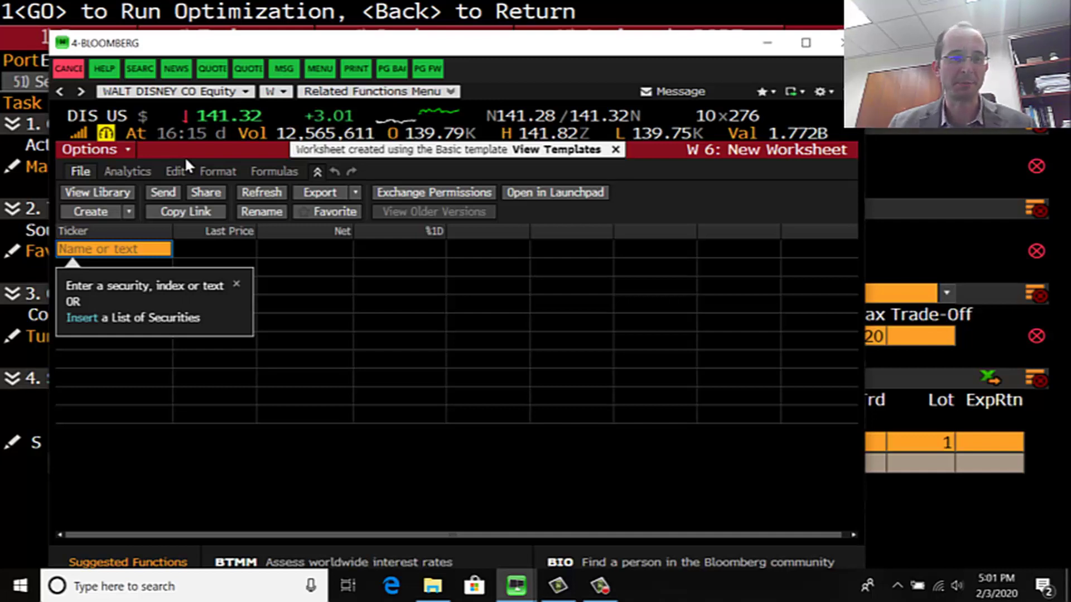
Discard the partial TSL entry and bring up the security-list import dialog
{"action": "type", "text": "TS"}
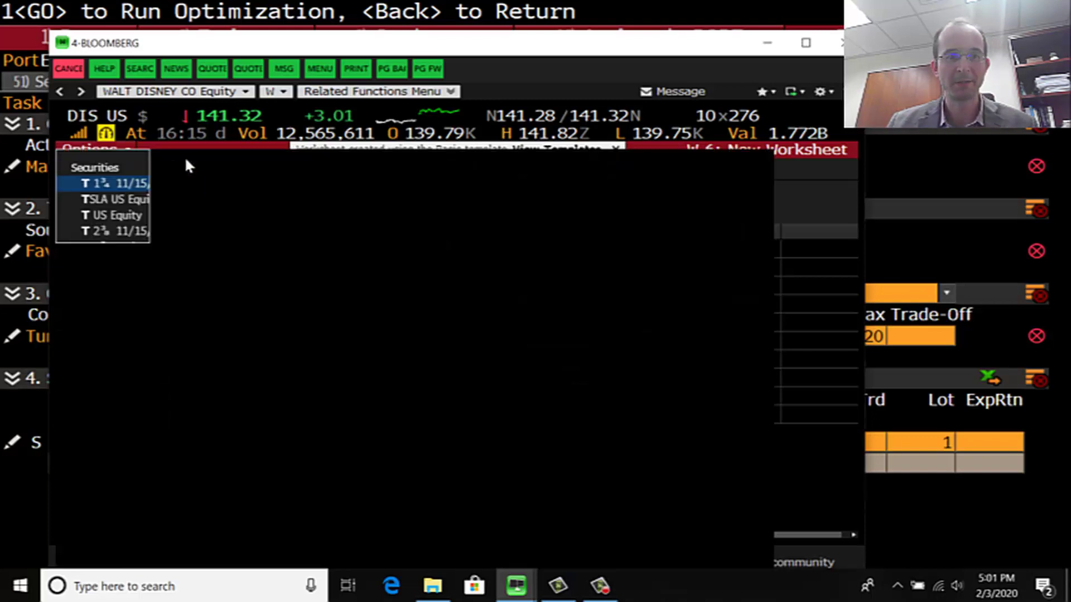
{"action": "type", "text": "L"}
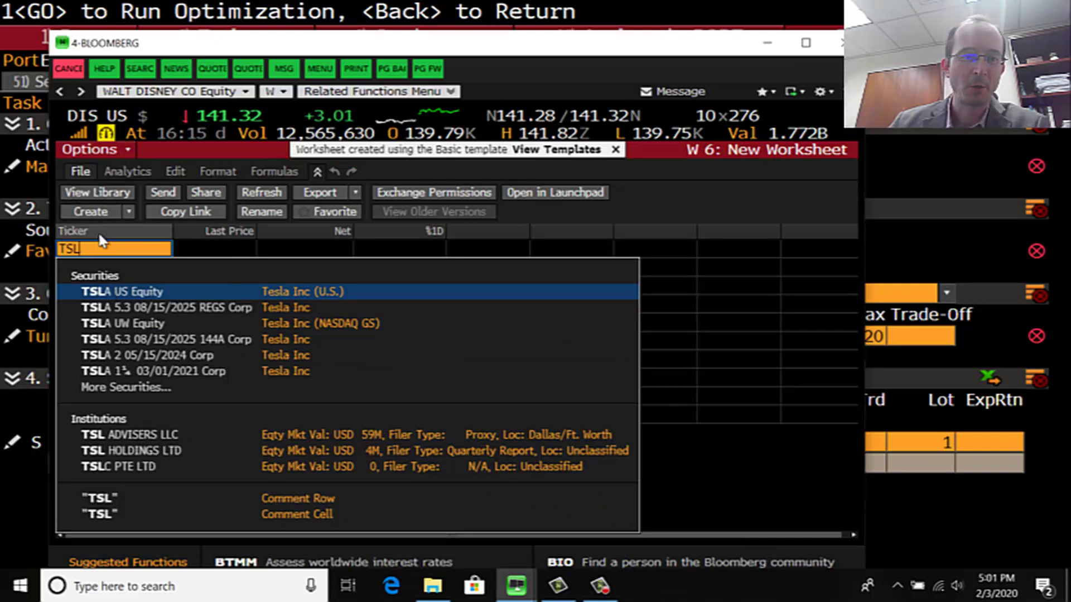
{"action": "key", "text": "Escape"}
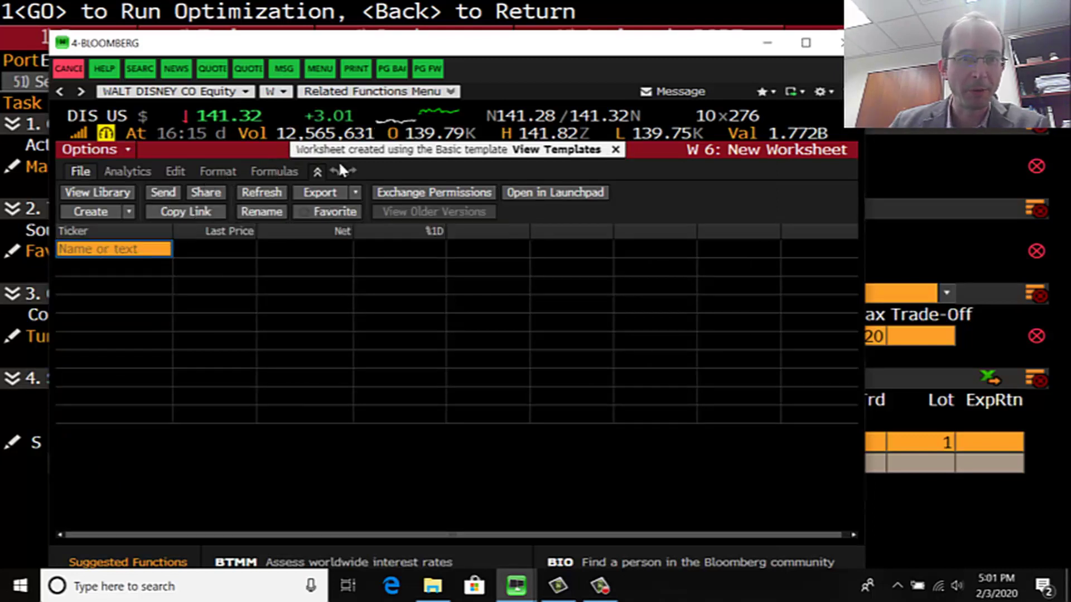
{"action": "left_click", "coordinate": [172, 171]}
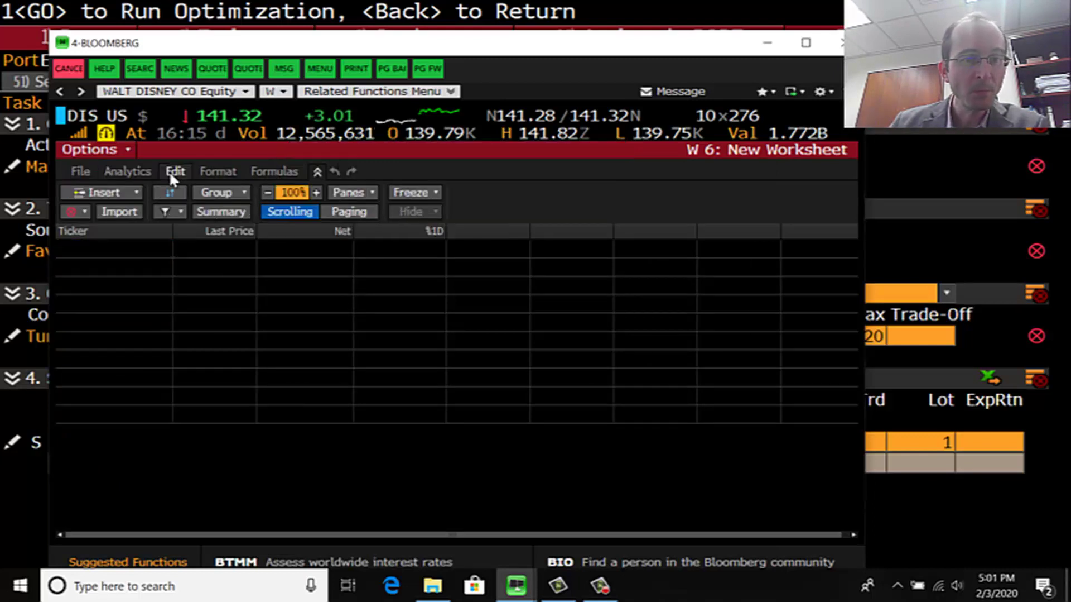
{"action": "left_click", "coordinate": [104, 213]}
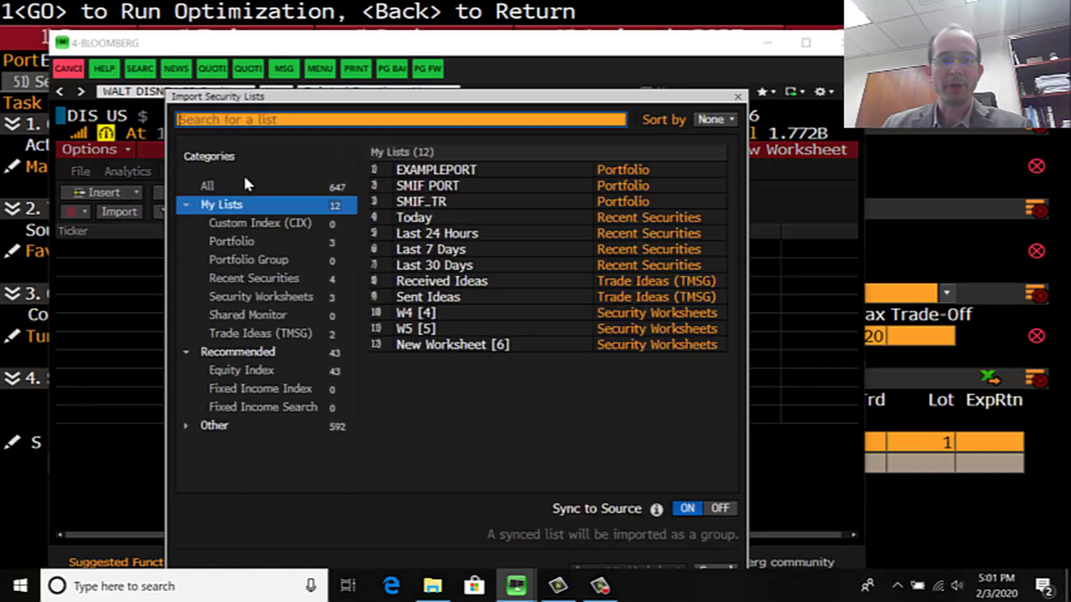
Import the EXAMPLEPORT list into the worksheet with Sync to Source off
{"action": "left_click", "coordinate": [375, 169]}
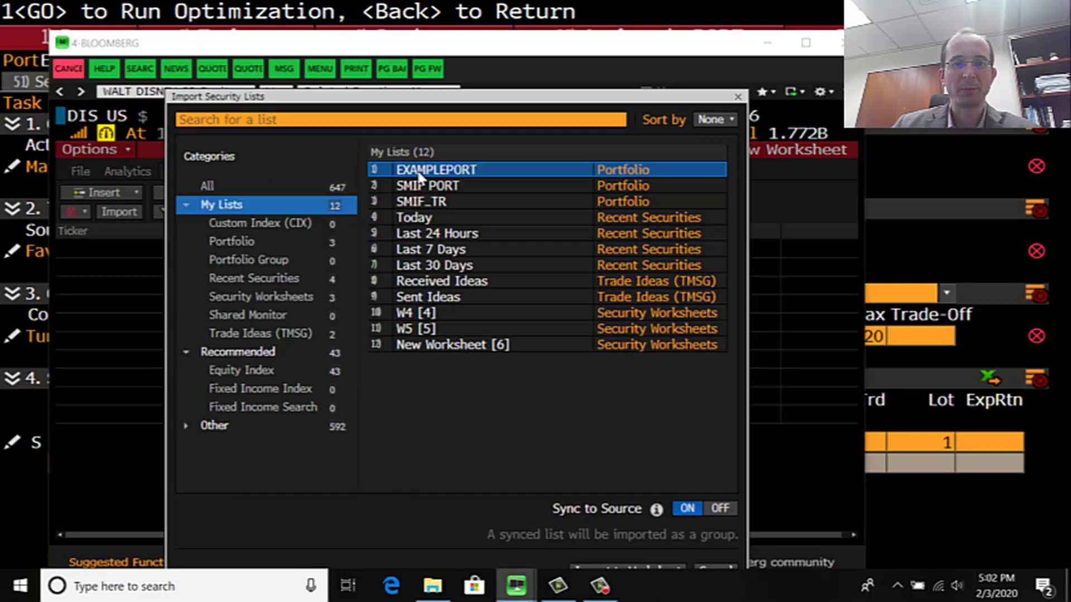
{"action": "left_click", "coordinate": [721, 507]}
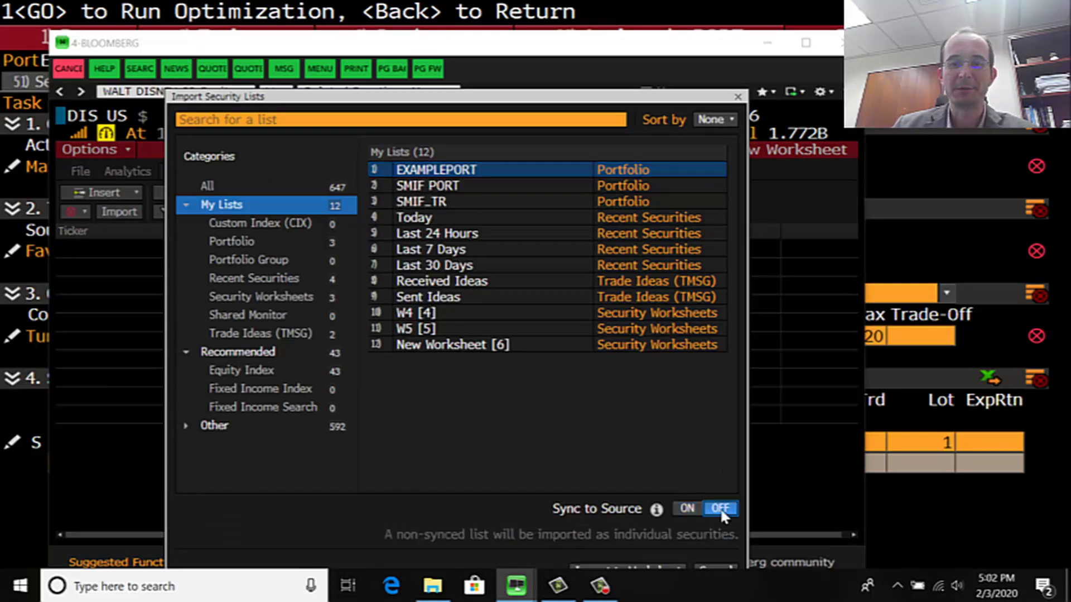
{"action": "left_click_drag", "start_coordinate": [604, 96], "coordinate": [612, 55]}
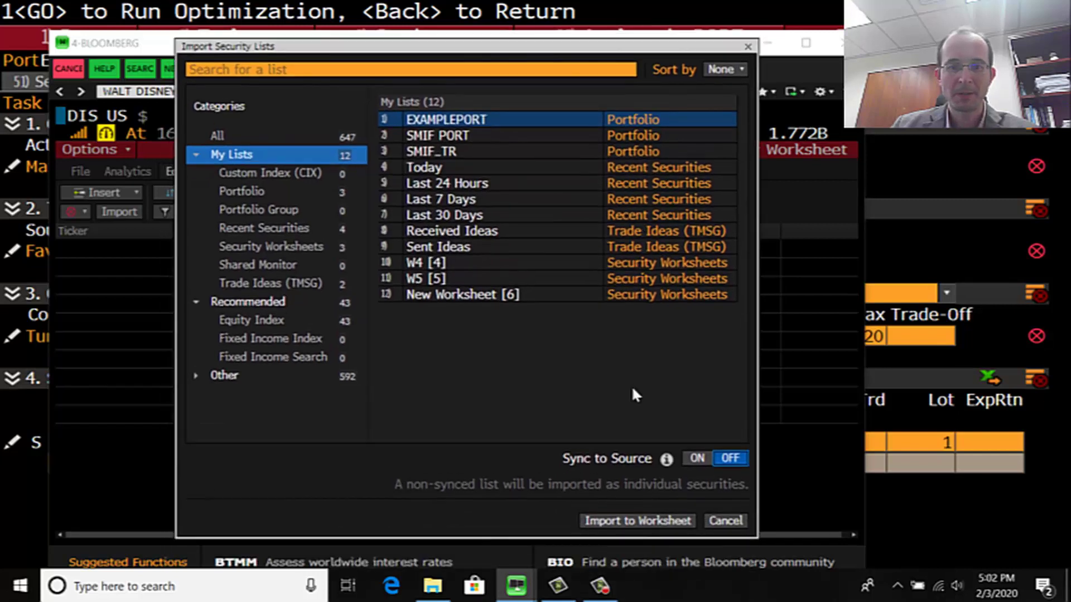
{"action": "left_click", "coordinate": [640, 520]}
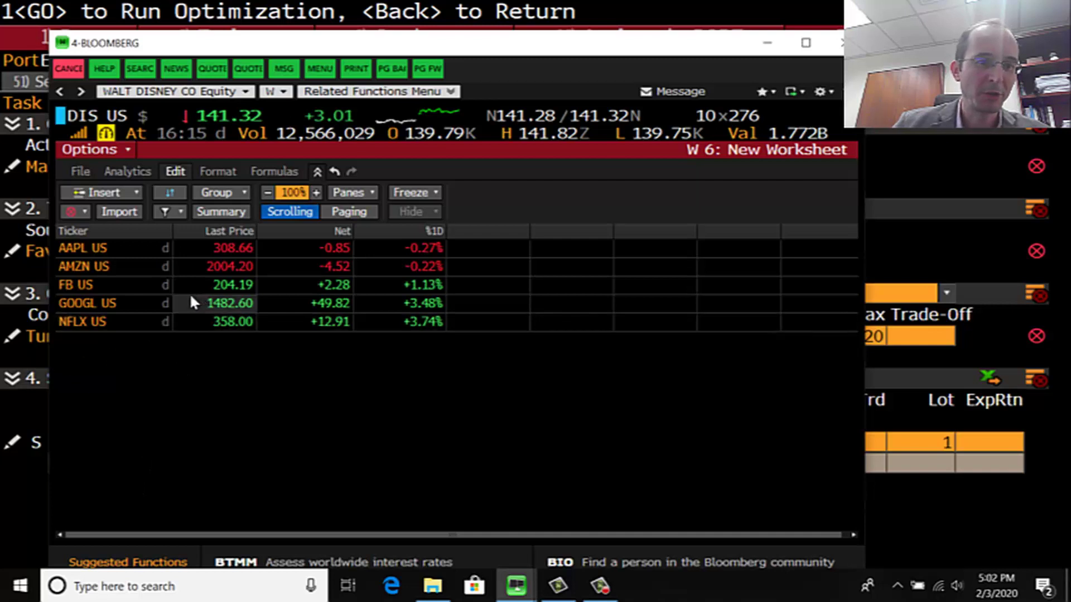
Select the GOOGL US row, try dragging it, then deselect it
{"action": "mouse_move", "coordinate": [130, 306]}
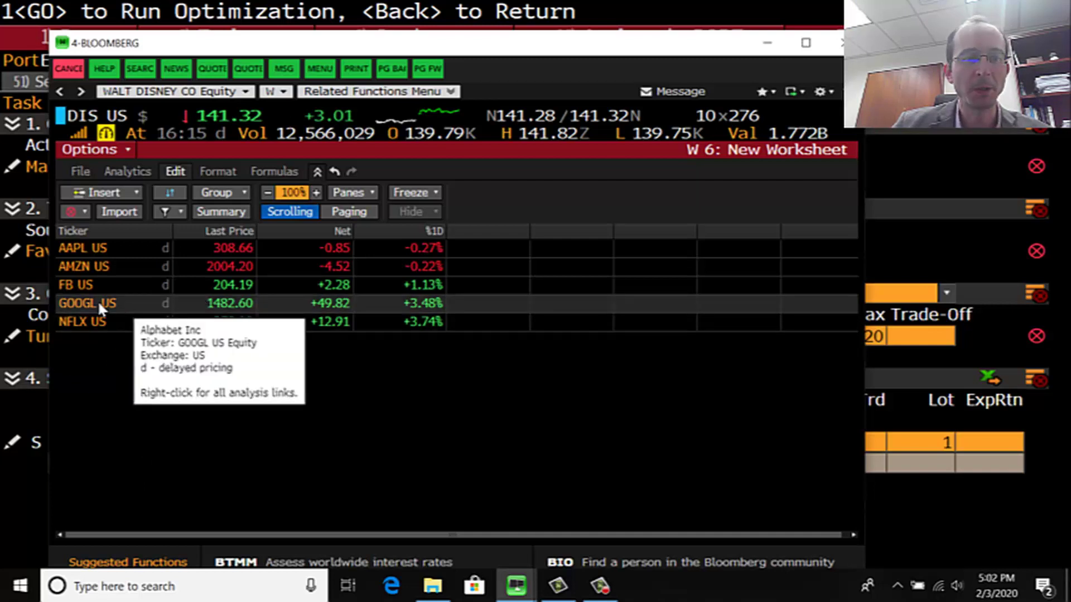
{"action": "mouse_move", "coordinate": [92, 328]}
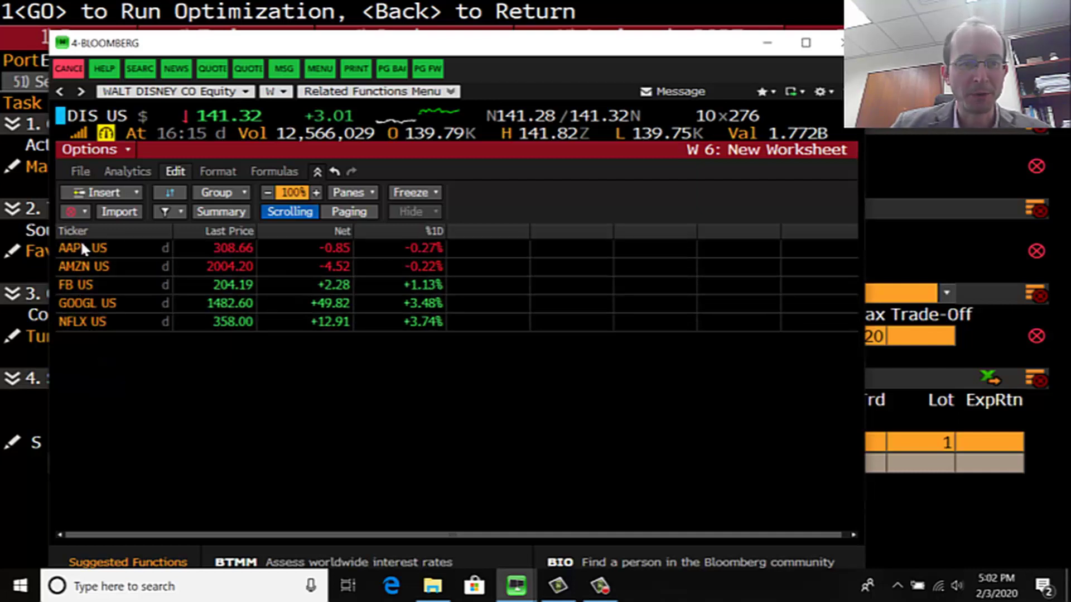
{"action": "mouse_move", "coordinate": [85, 251]}
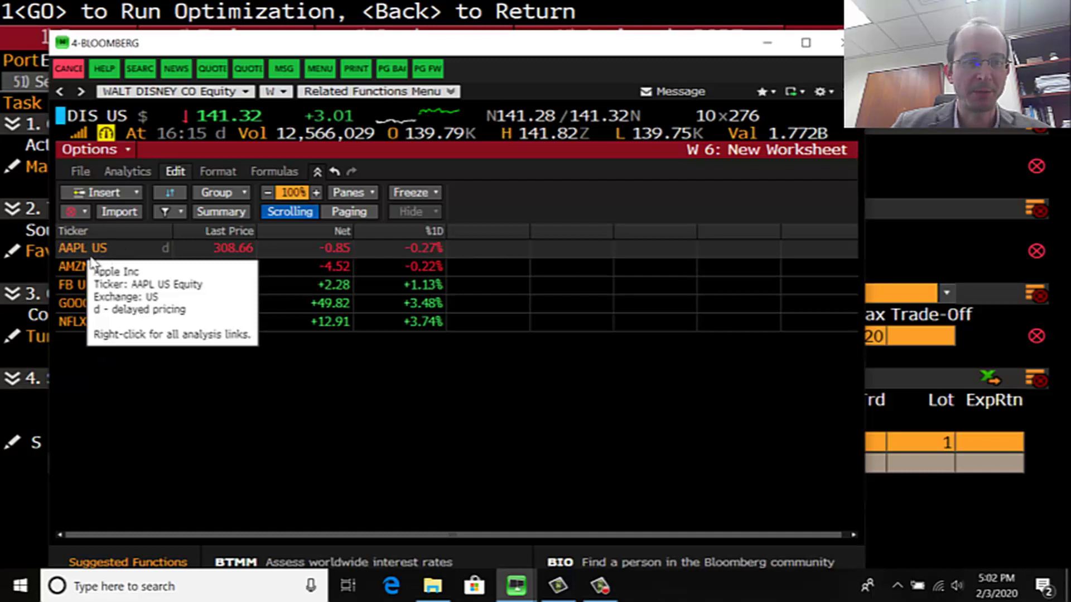
{"action": "left_click", "coordinate": [66, 298]}
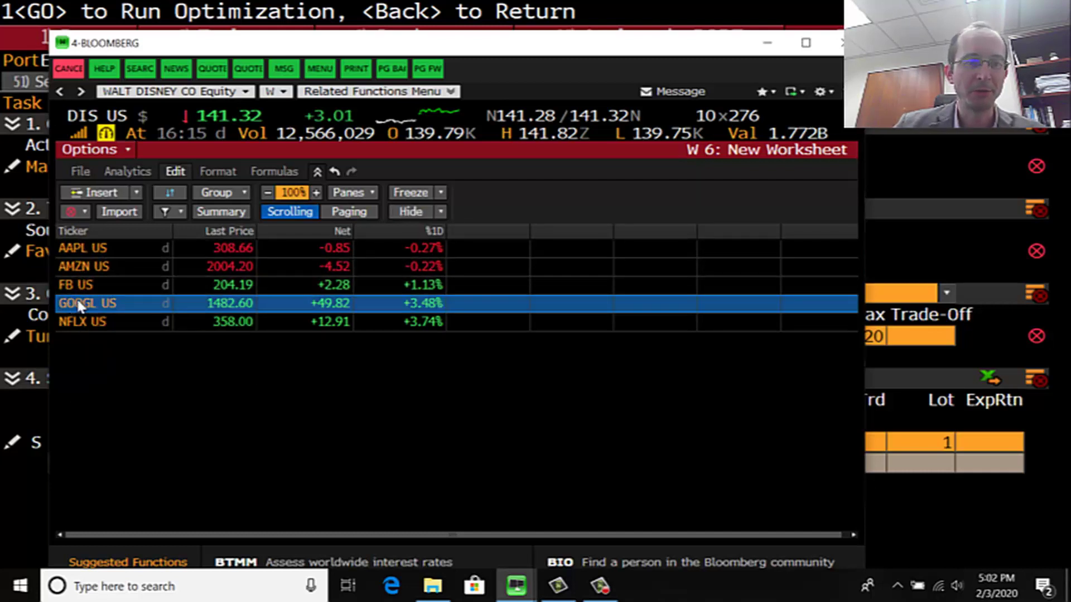
{"action": "left_click_drag", "start_coordinate": [66, 296], "coordinate": [181, 301]}
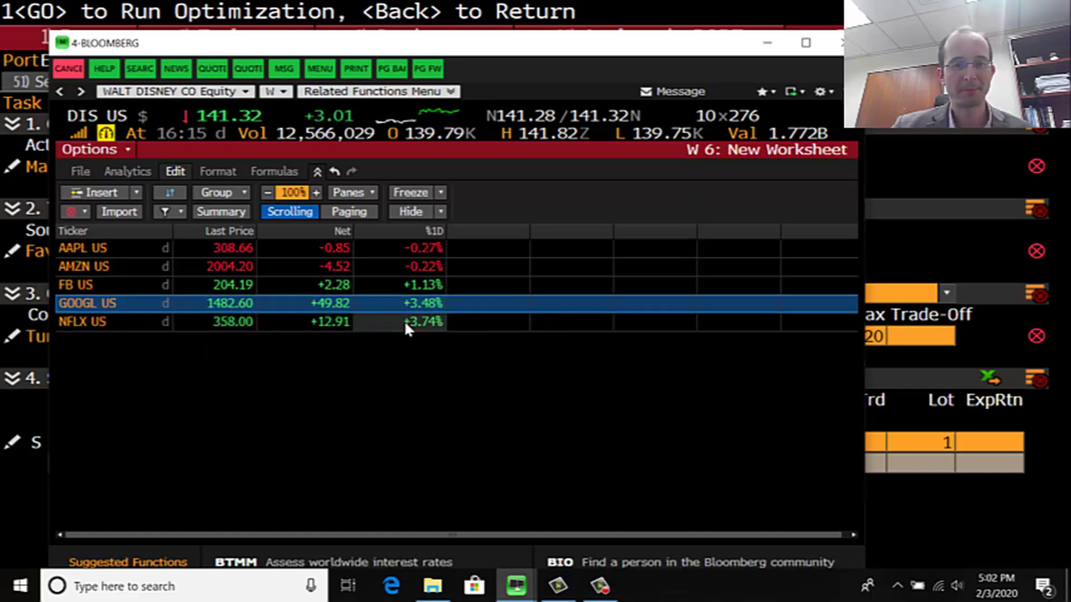
{"action": "left_click", "coordinate": [358, 308]}
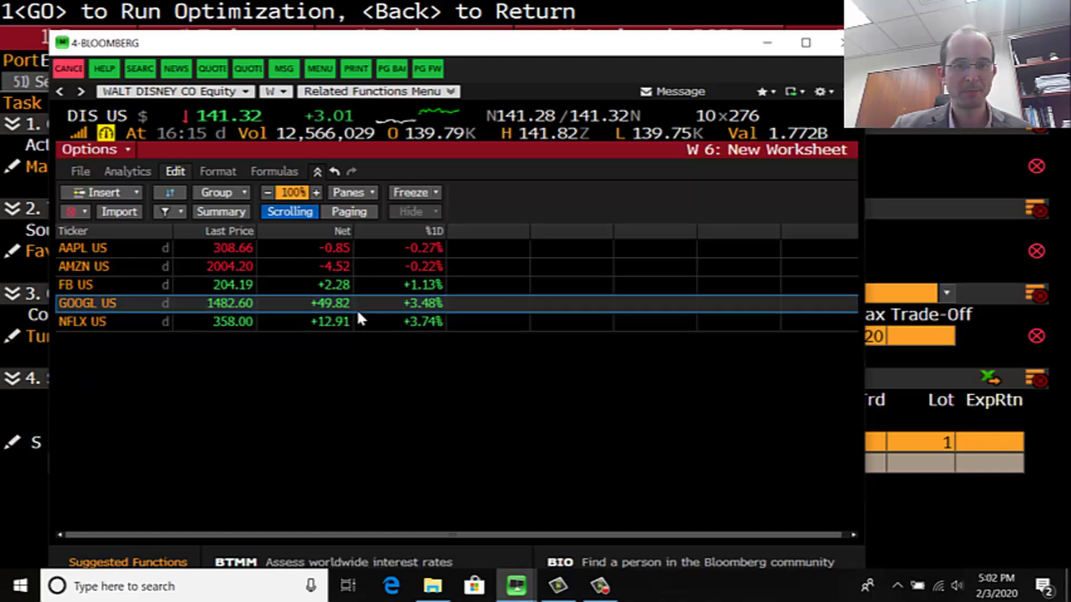
Select the GOOGL US and NFLX US rows and delete them
{"action": "left_click", "coordinate": [272, 298]}
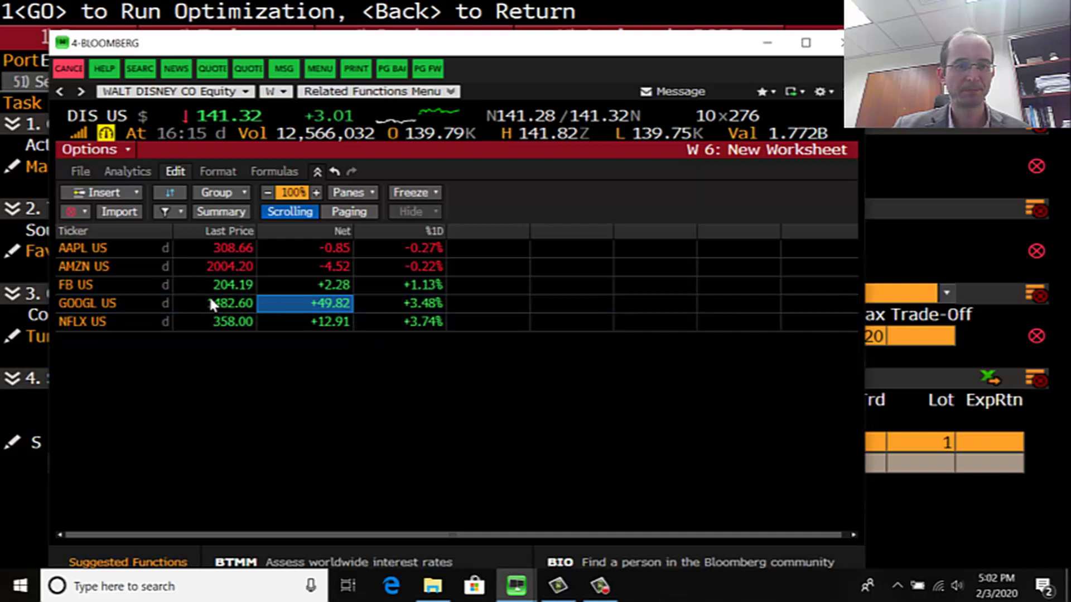
{"action": "left_click", "coordinate": [108, 306]}
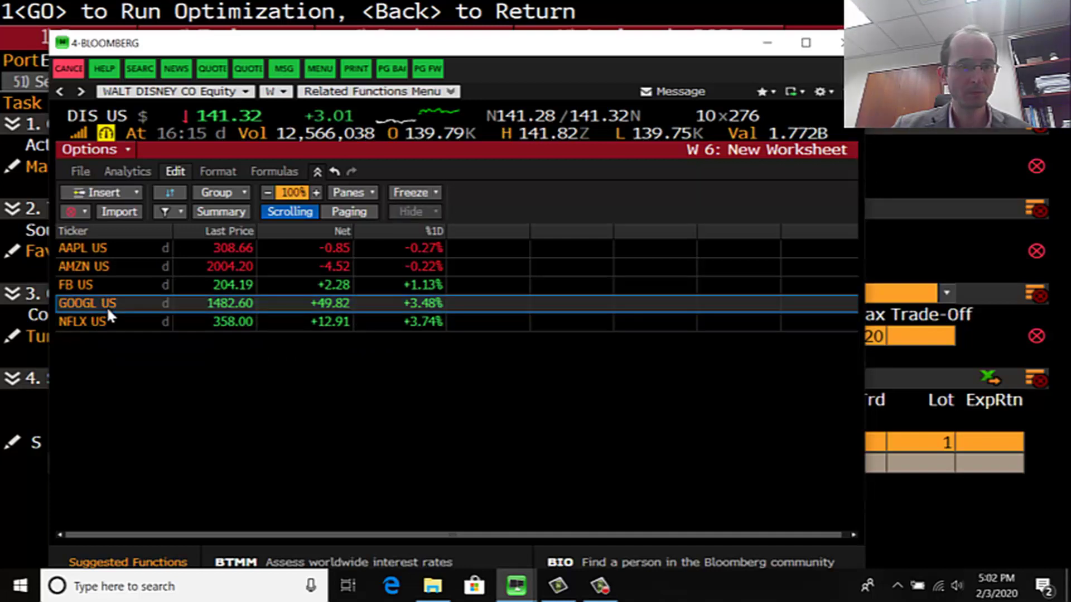
{"action": "left_click", "coordinate": [456, 304]}
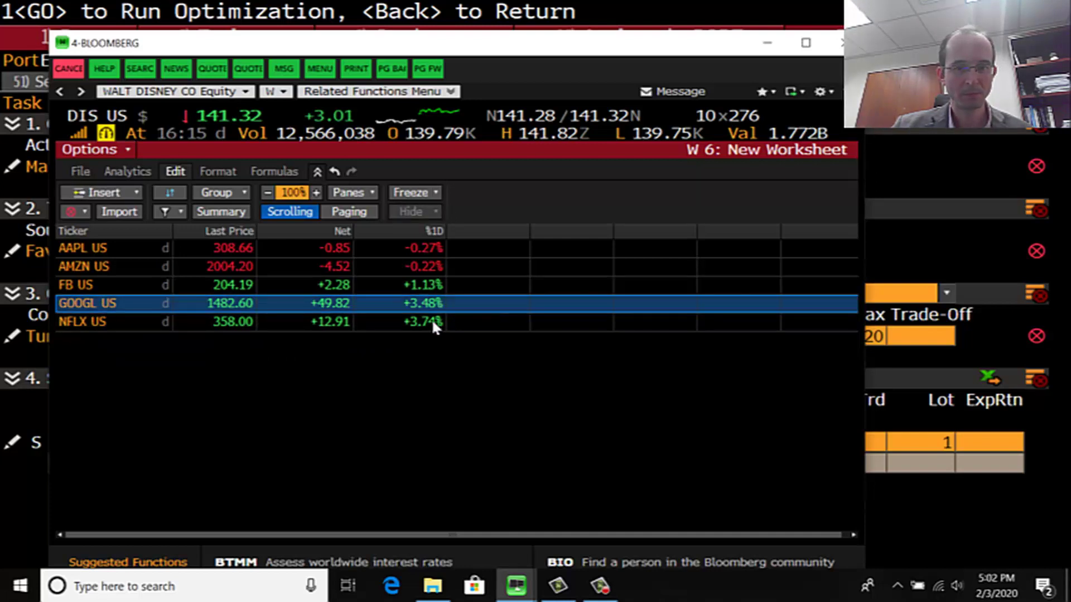
{"action": "left_click", "coordinate": [432, 319], "text": "shift"}
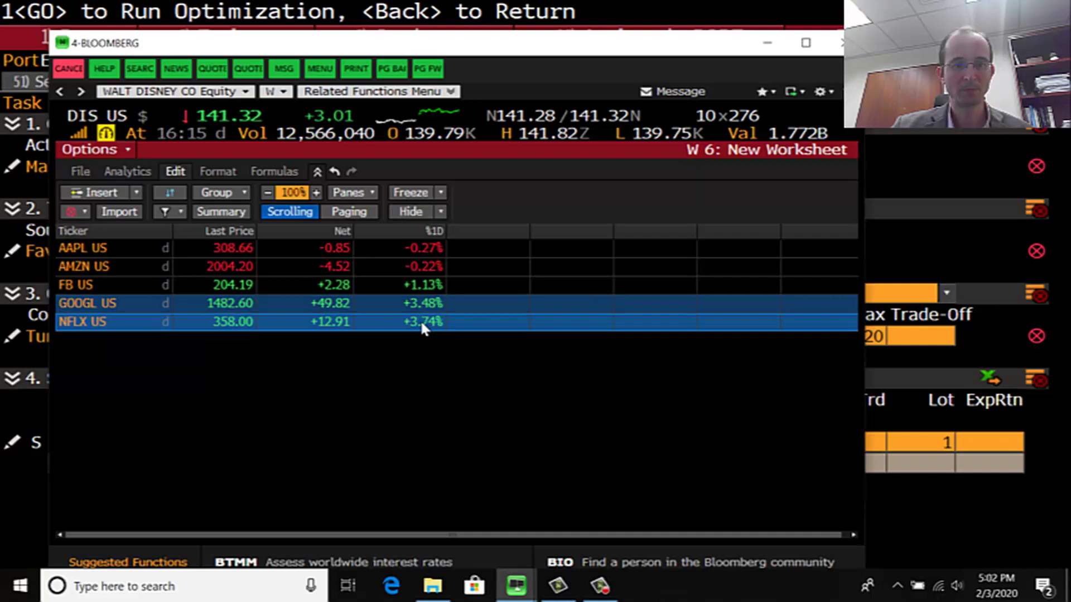
{"action": "right_click", "coordinate": [422, 319]}
{"action": "left_click", "coordinate": [487, 296]}
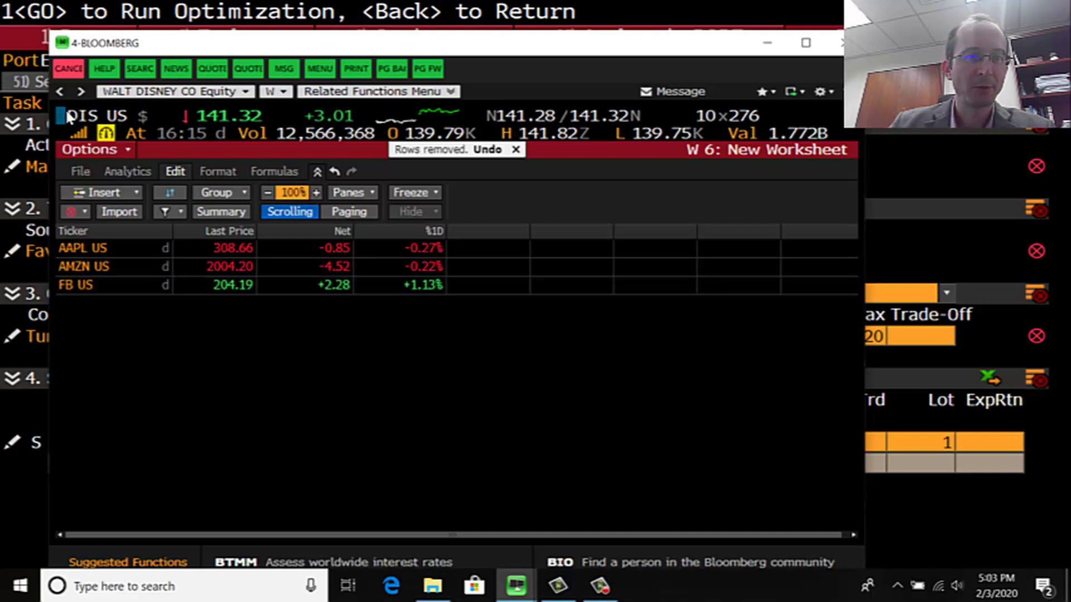
Rename W 6 in the Security Worksheet Library to 'No Trade' and save
{"action": "left_click", "coordinate": [59, 90]}
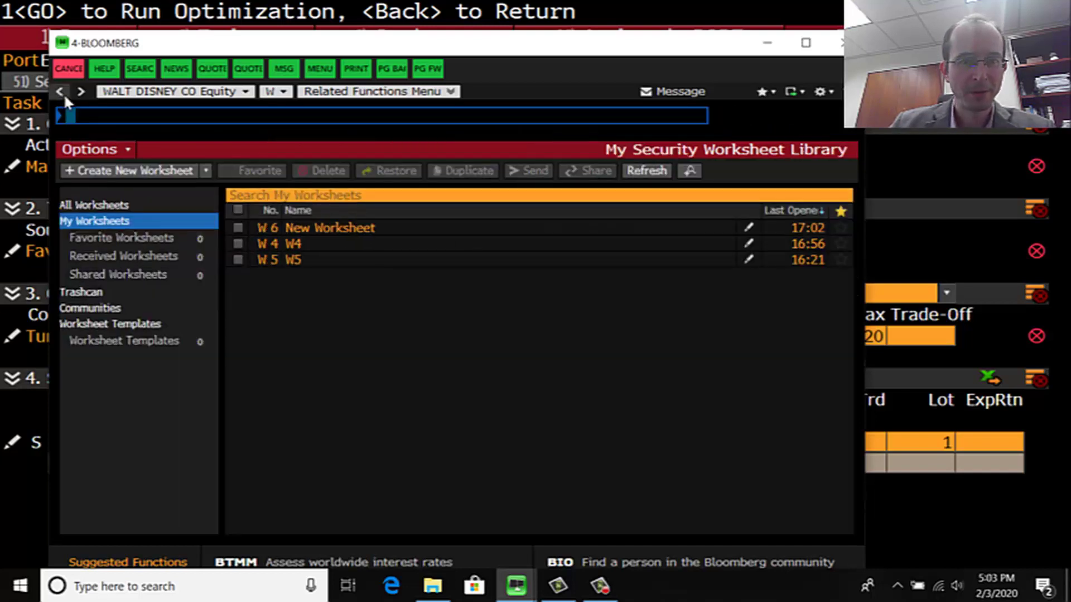
{"action": "double_click", "coordinate": [308, 226]}
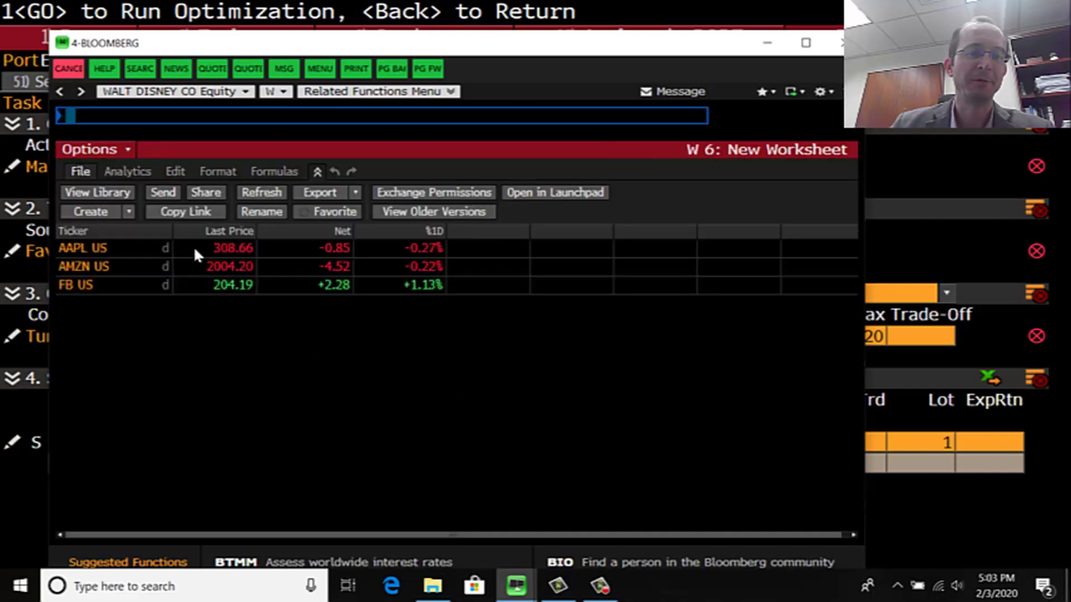
{"action": "left_click", "coordinate": [60, 89]}
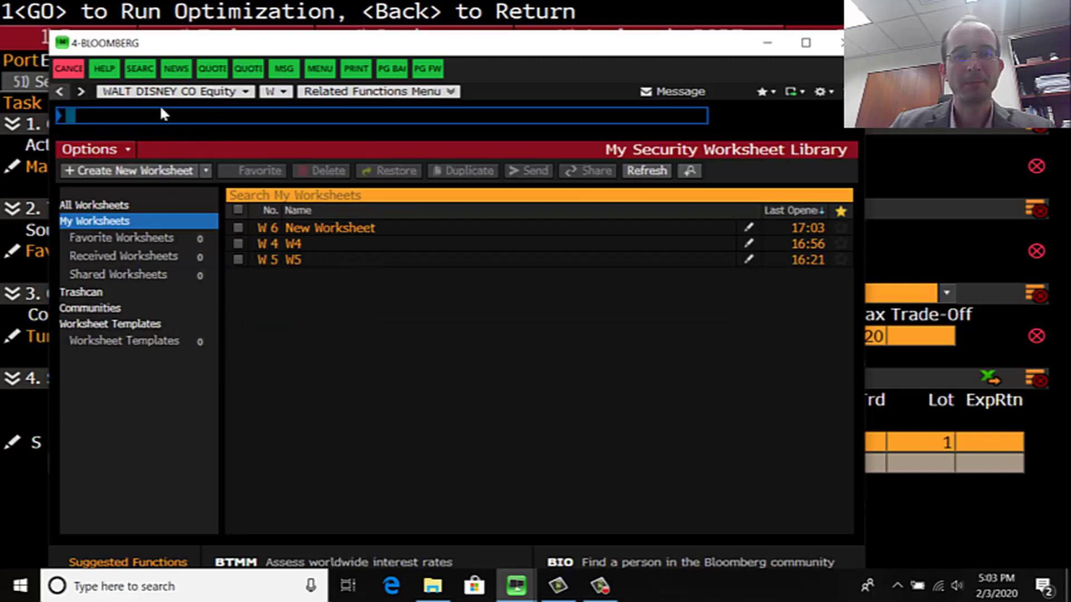
{"action": "left_click", "coordinate": [750, 229]}
{"action": "left_click", "coordinate": [749, 229]}
{"action": "triple_click", "coordinate": [422, 227]}
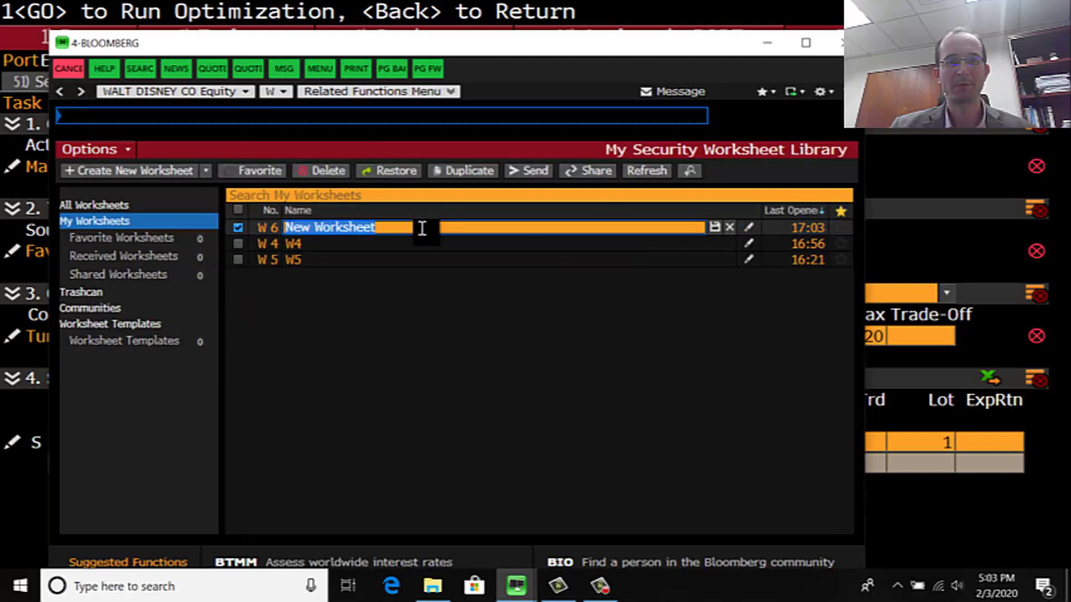
{"action": "type", "text": "No Trade"}
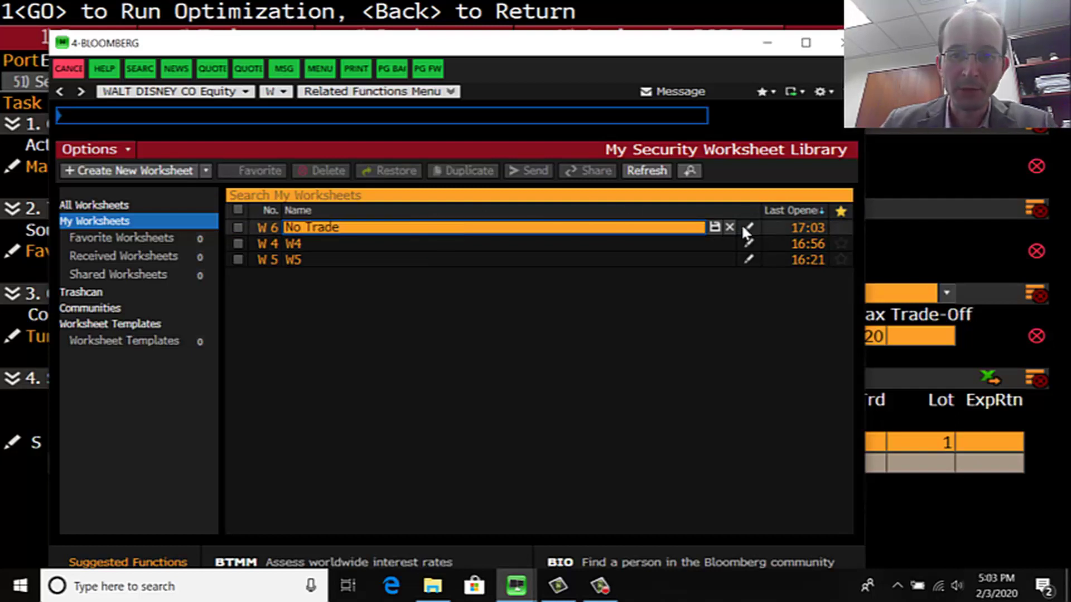
{"action": "left_click", "coordinate": [714, 226]}
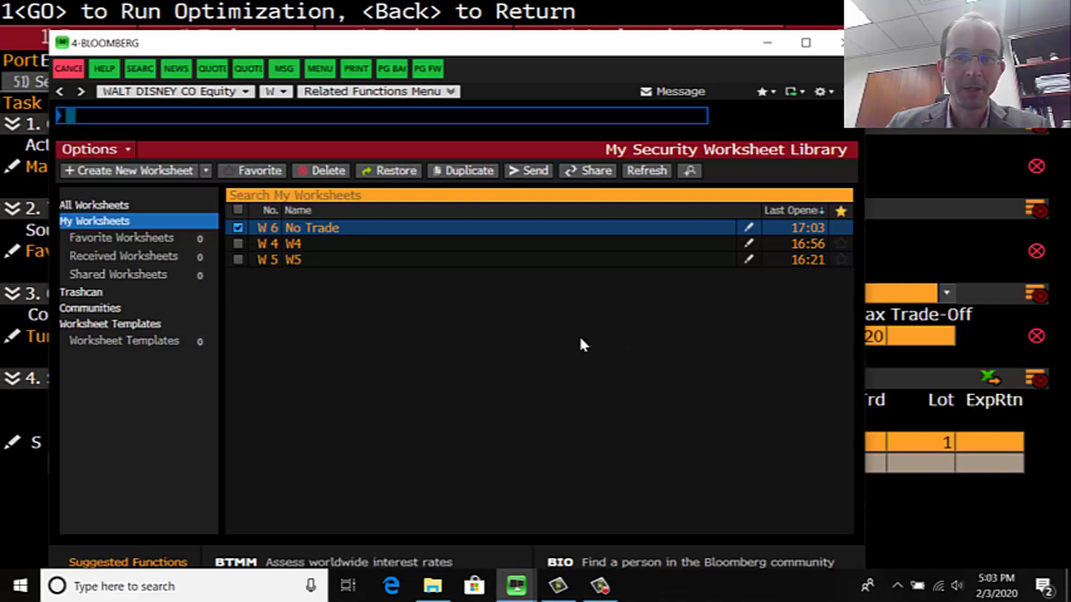
{"action": "left_click", "coordinate": [528, 350]}
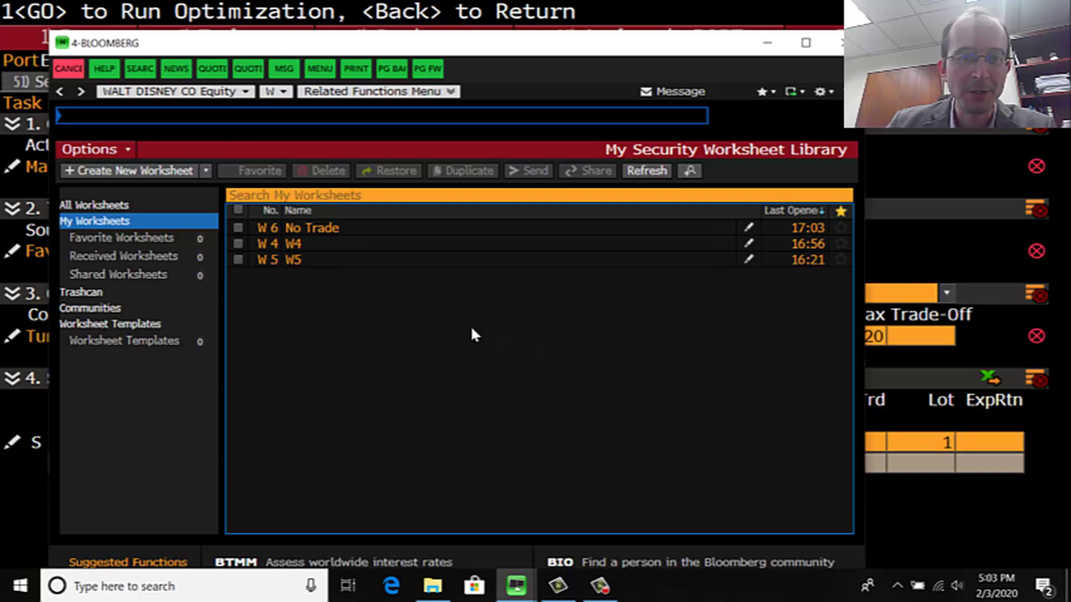
Create Basic worksheet W 7 and import EXAMPLEPORT as unsynced individual securities
{"action": "left_click", "coordinate": [150, 174]}
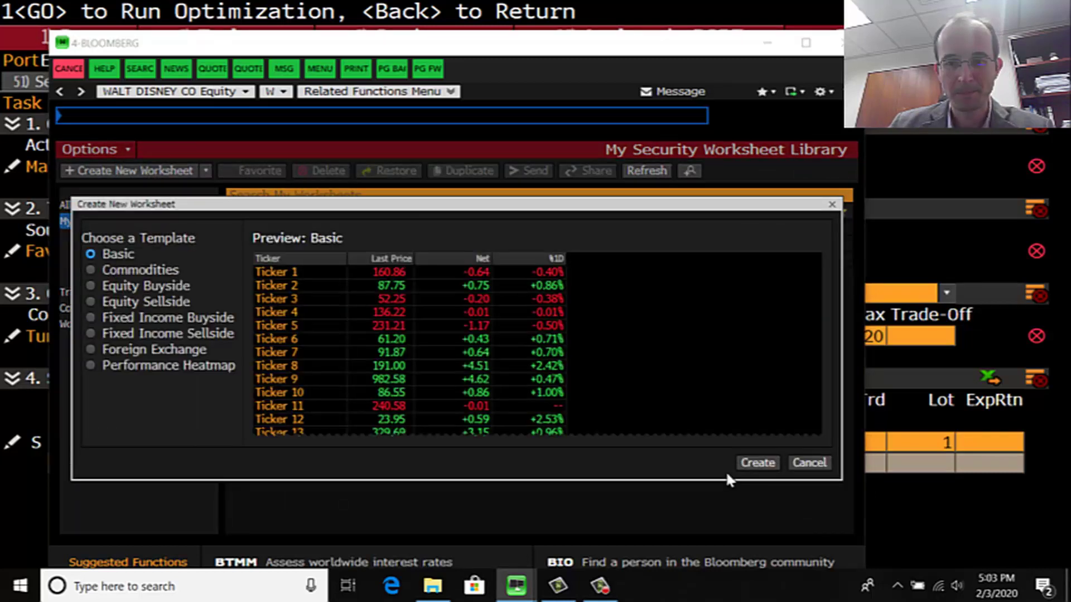
{"action": "left_click", "coordinate": [750, 464]}
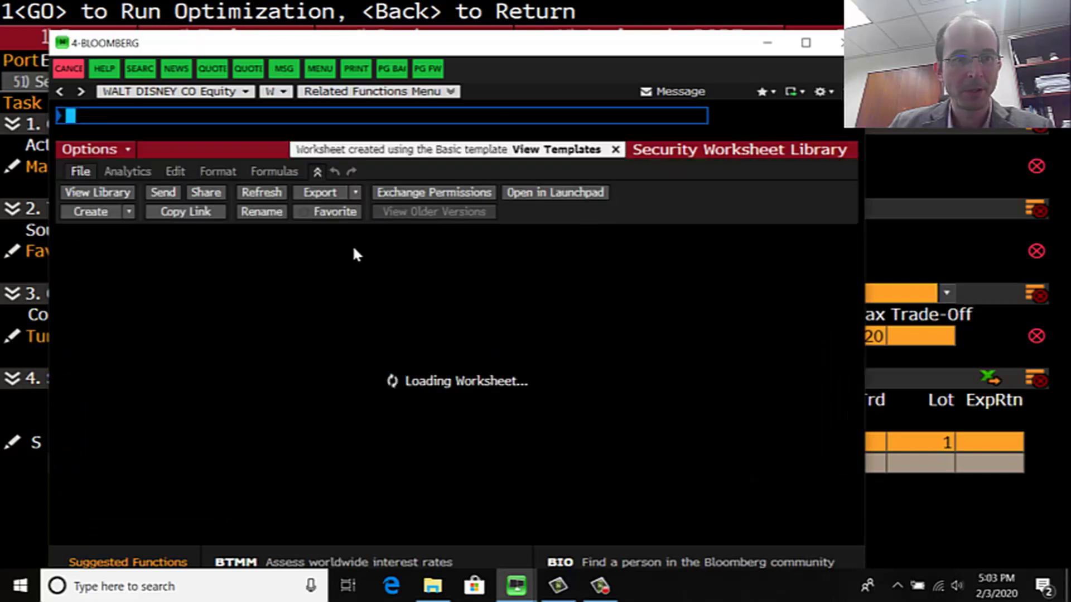
{"action": "left_click", "coordinate": [174, 171]}
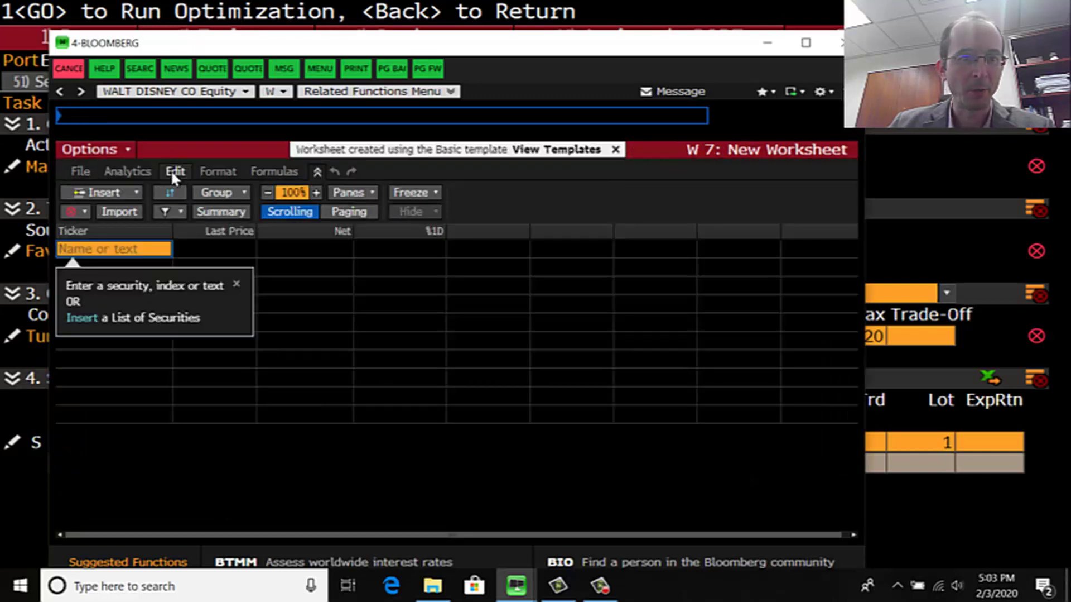
{"action": "left_click", "coordinate": [116, 211]}
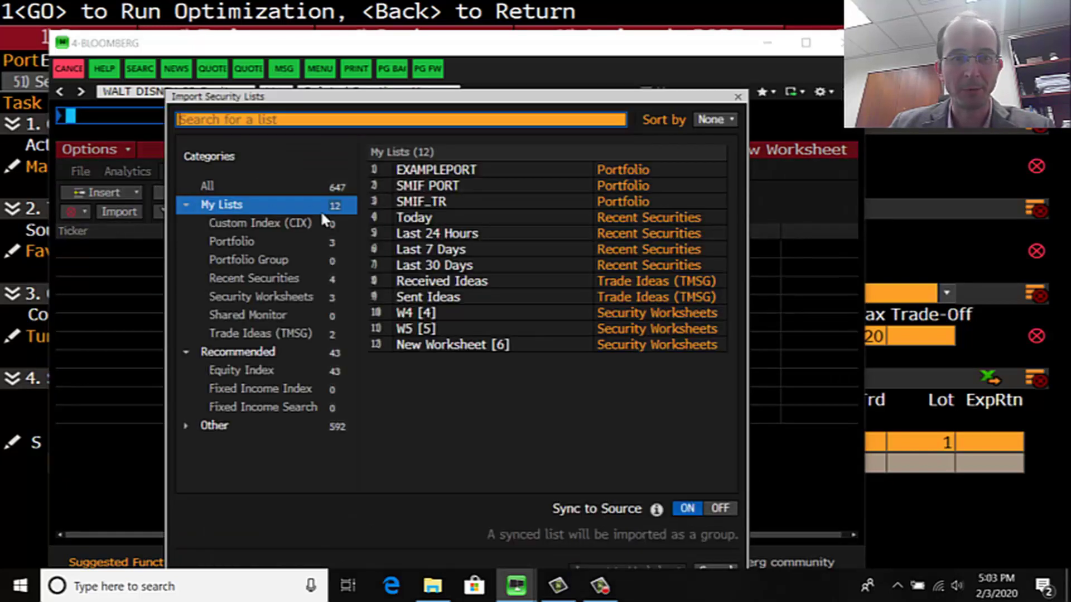
{"action": "left_click", "coordinate": [432, 168]}
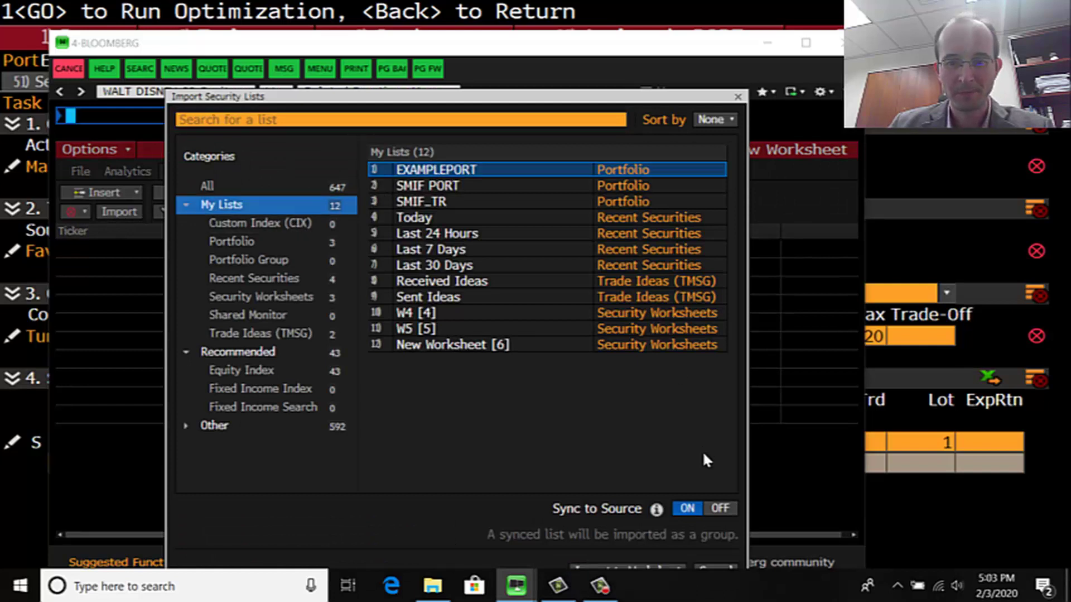
{"action": "left_click", "coordinate": [719, 508]}
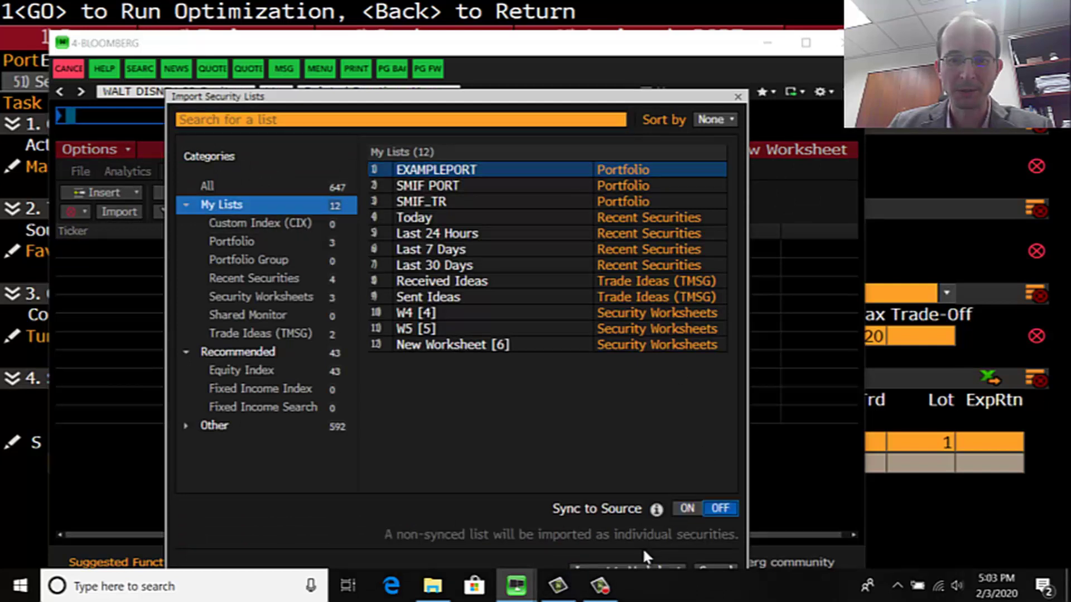
{"action": "left_click", "coordinate": [641, 566]}
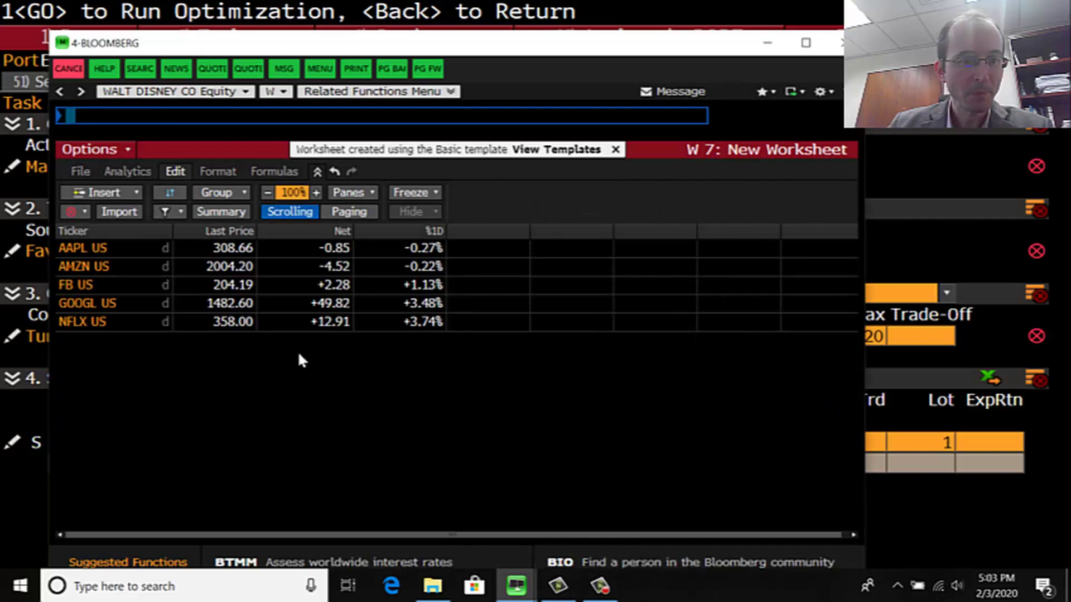
Delete the AAPL US, AMZN US and FB US rows from W 7
{"action": "left_click", "coordinate": [98, 247]}
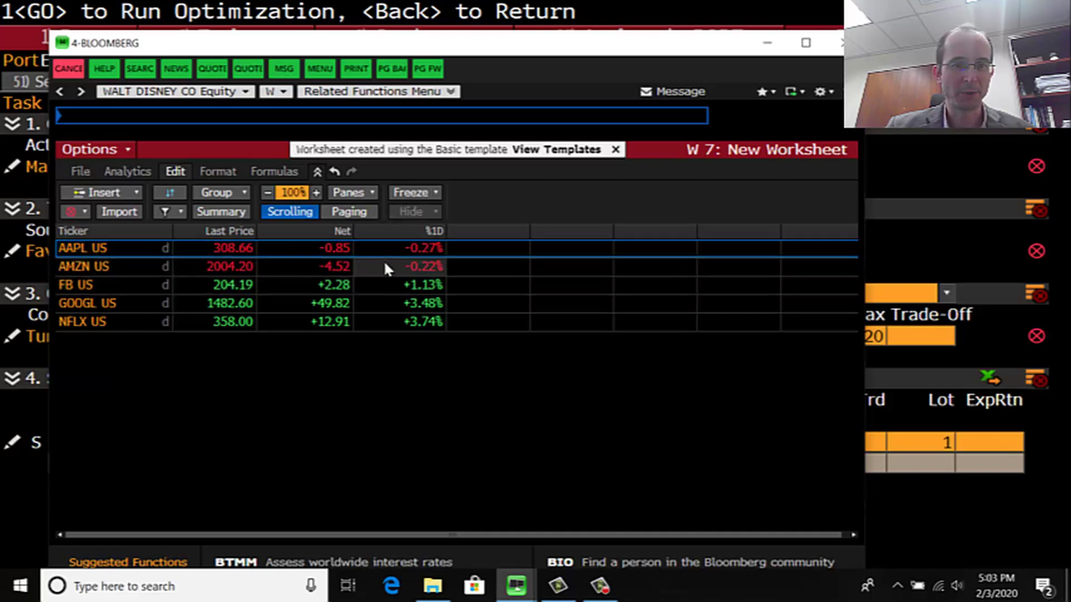
{"action": "left_click", "coordinate": [395, 249]}
{"action": "mouse_move", "coordinate": [105, 246]}
{"action": "left_mouse_down"}
{"action": "mouse_move", "coordinate": [207, 256]}
{"action": "mouse_move", "coordinate": [126, 249]}
{"action": "left_mouse_up"}
{"action": "right_click", "coordinate": [126, 249]}
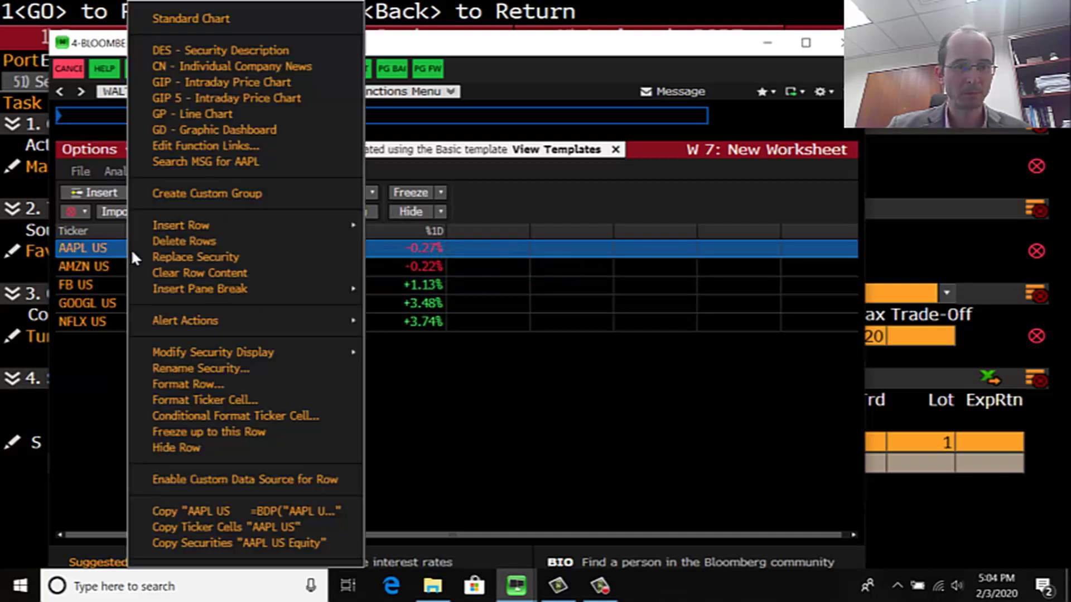
{"action": "left_click", "coordinate": [185, 238]}
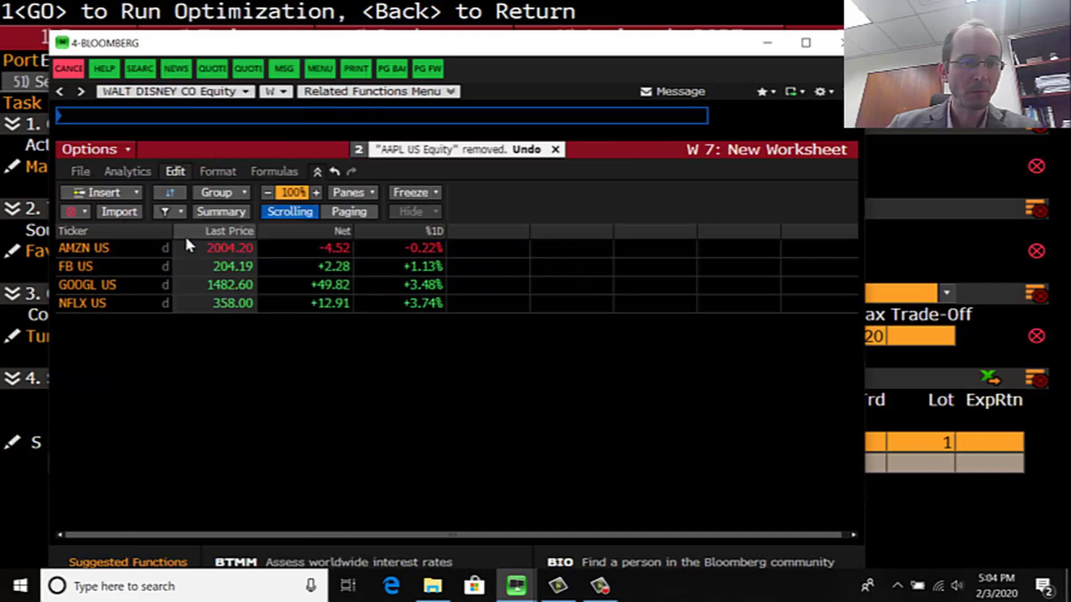
{"action": "left_click", "coordinate": [92, 251]}
{"action": "right_click", "coordinate": [92, 251]}
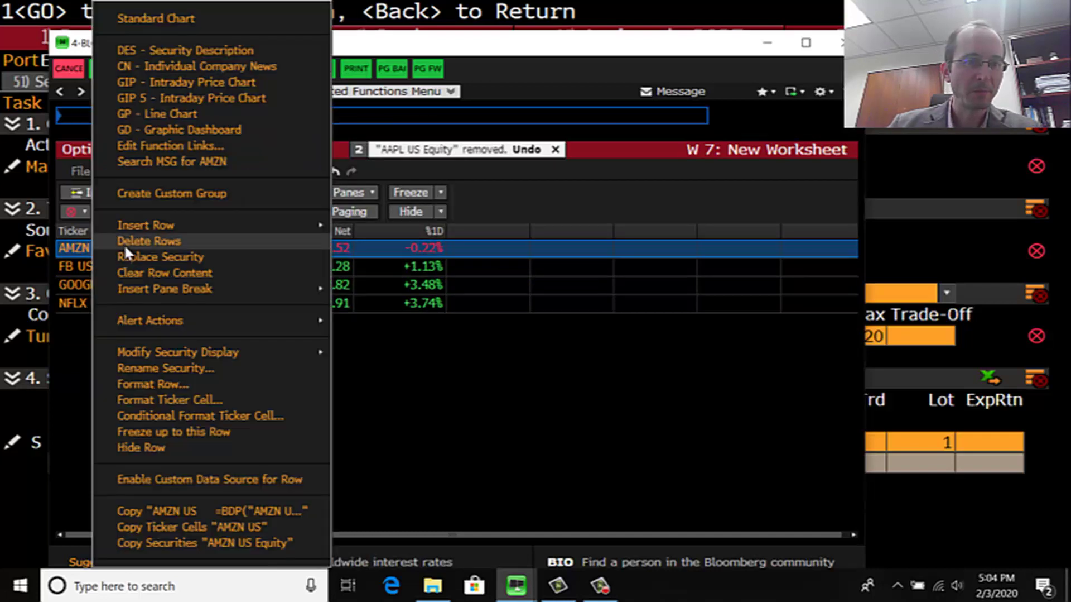
{"action": "left_click", "coordinate": [124, 243]}
{"action": "left_click", "coordinate": [82, 250]}
{"action": "right_click", "coordinate": [83, 250]}
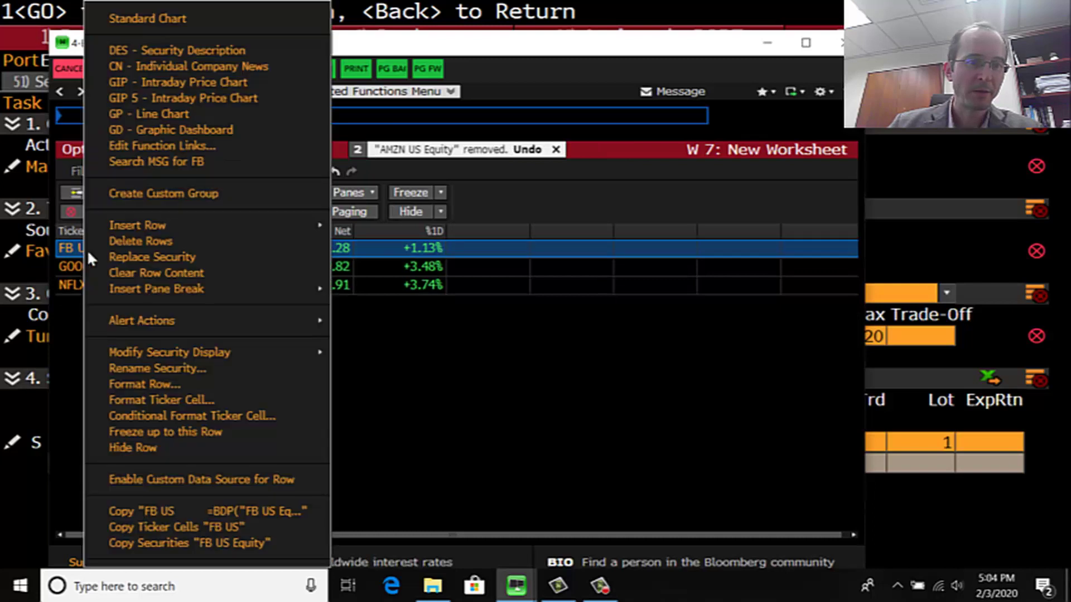
{"action": "left_click", "coordinate": [120, 244]}
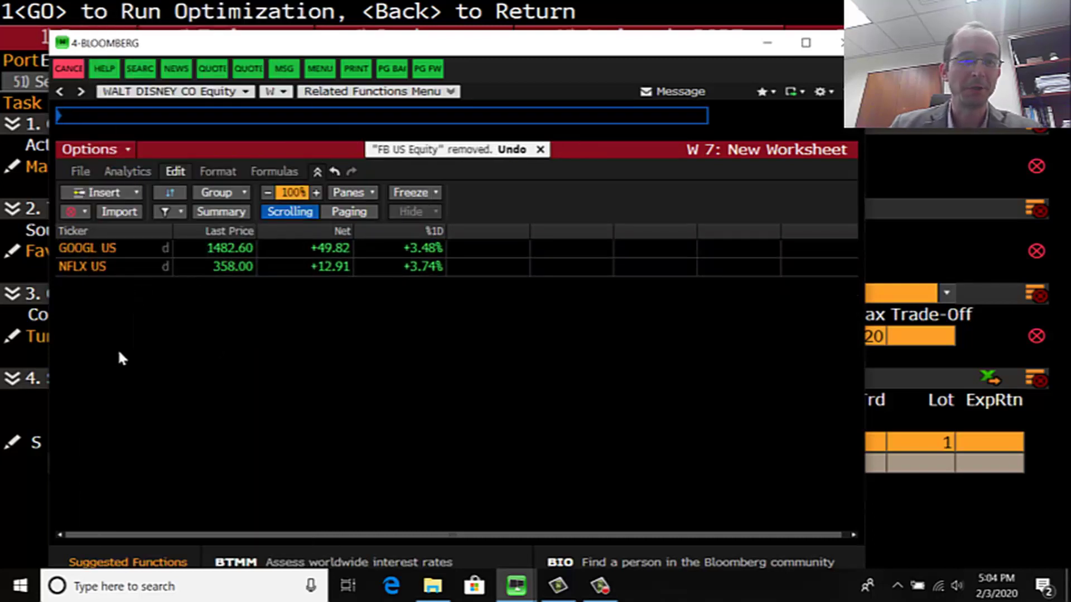
Insert one row at the end of W 7 and enter TSLA US Equity
{"action": "left_click", "coordinate": [84, 196]}
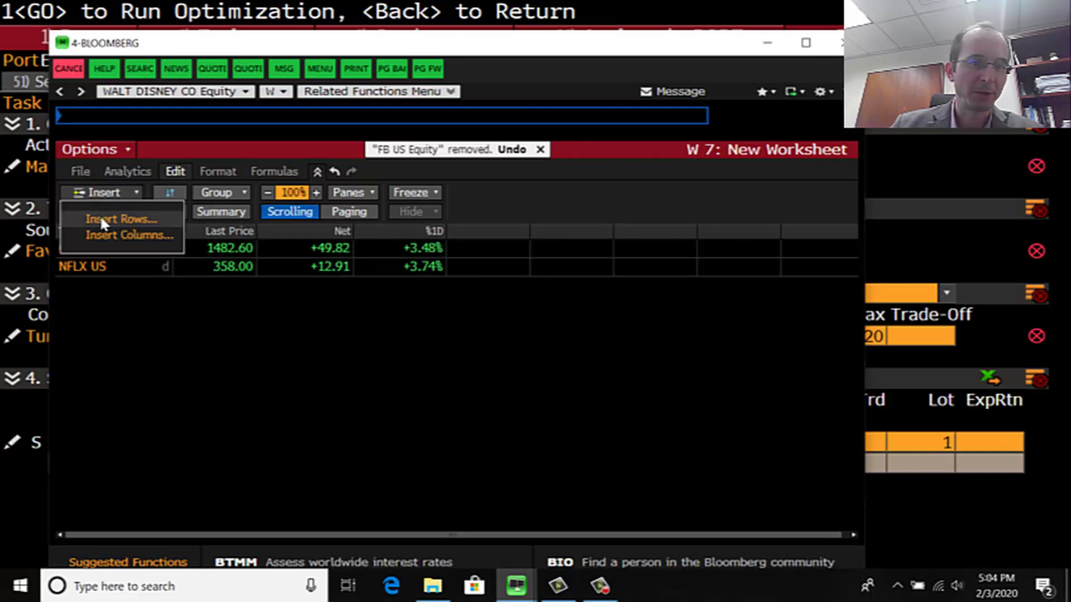
{"action": "left_click", "coordinate": [100, 220]}
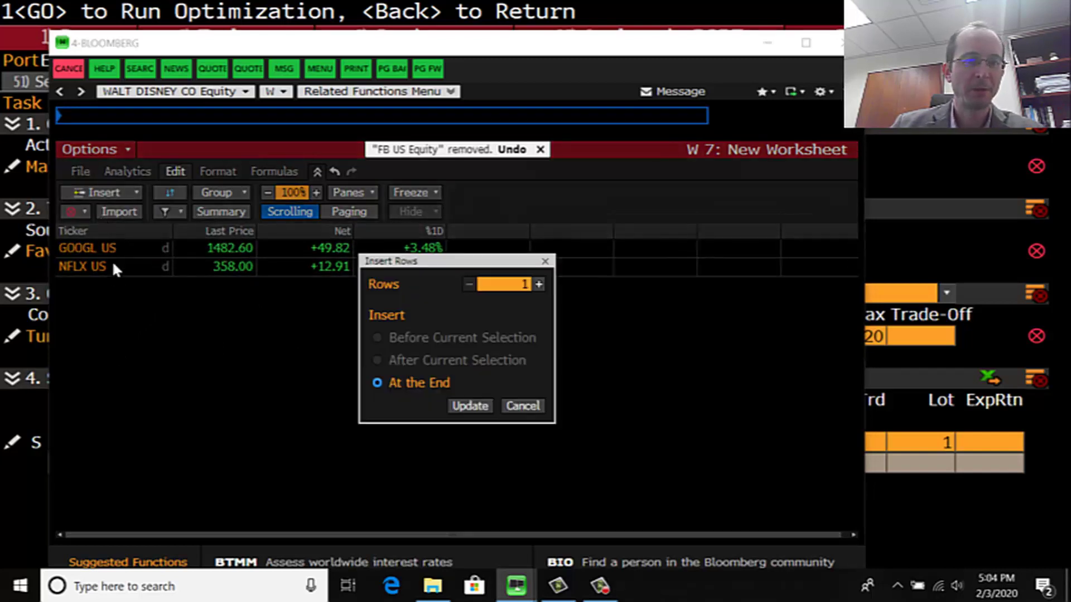
{"action": "left_click", "coordinate": [470, 406]}
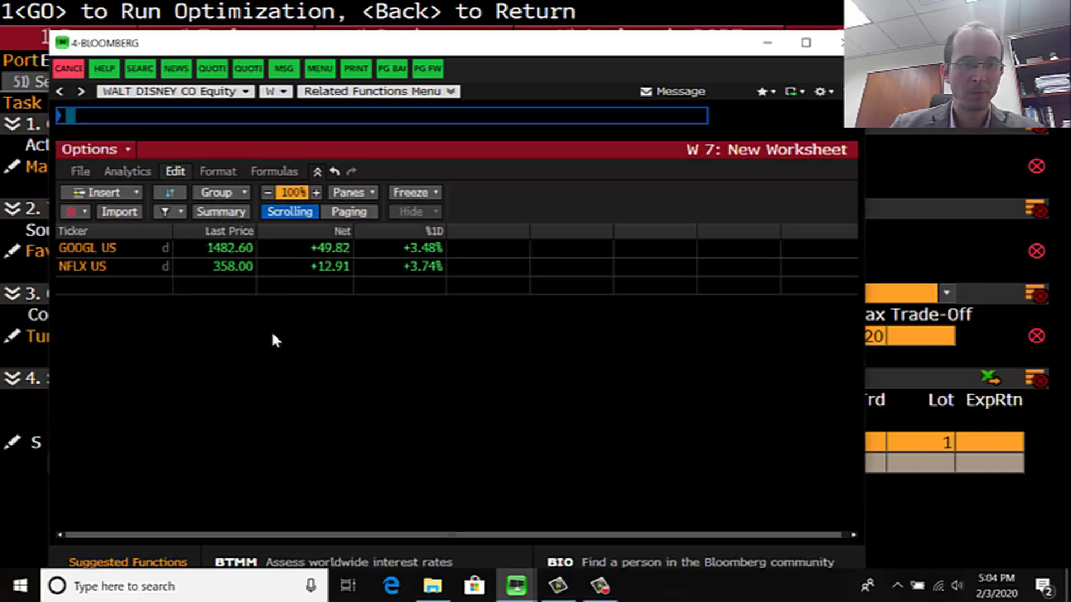
{"action": "left_click", "coordinate": [125, 285]}
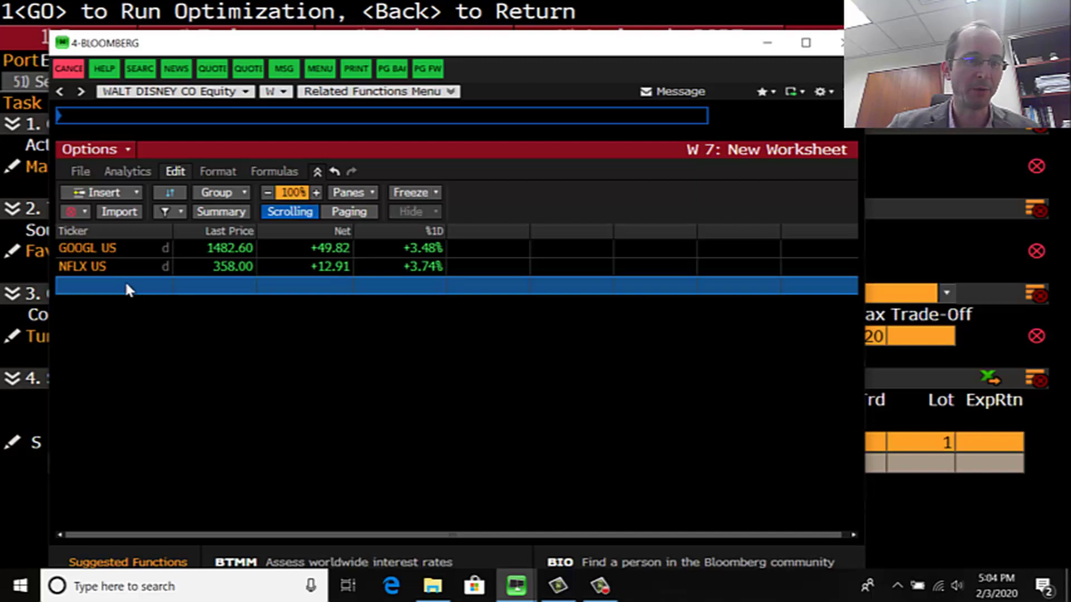
{"action": "left_click", "coordinate": [126, 285]}
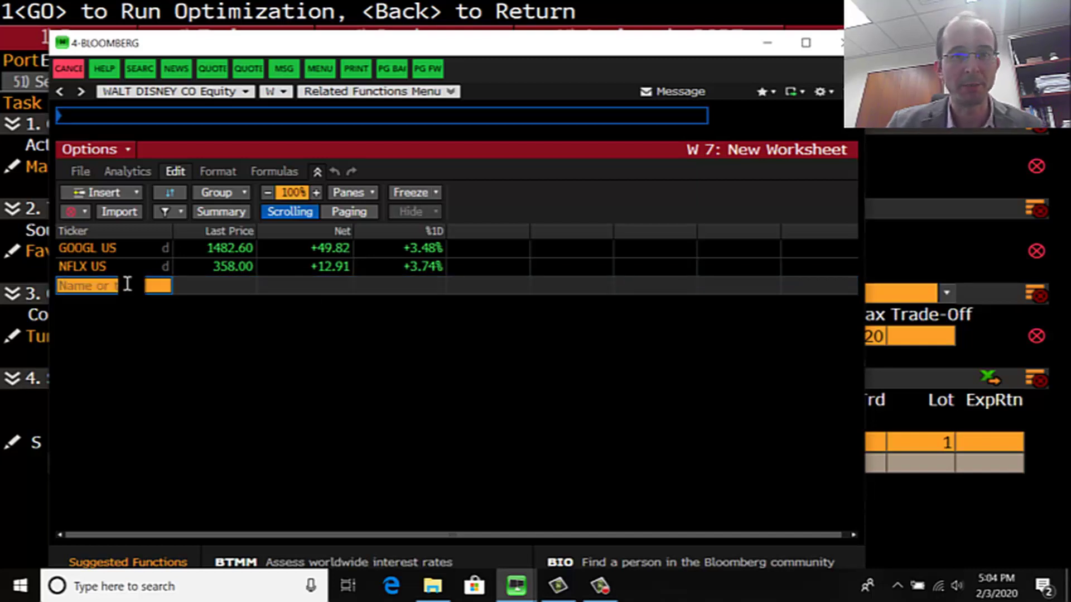
{"action": "type", "text": "TS"}
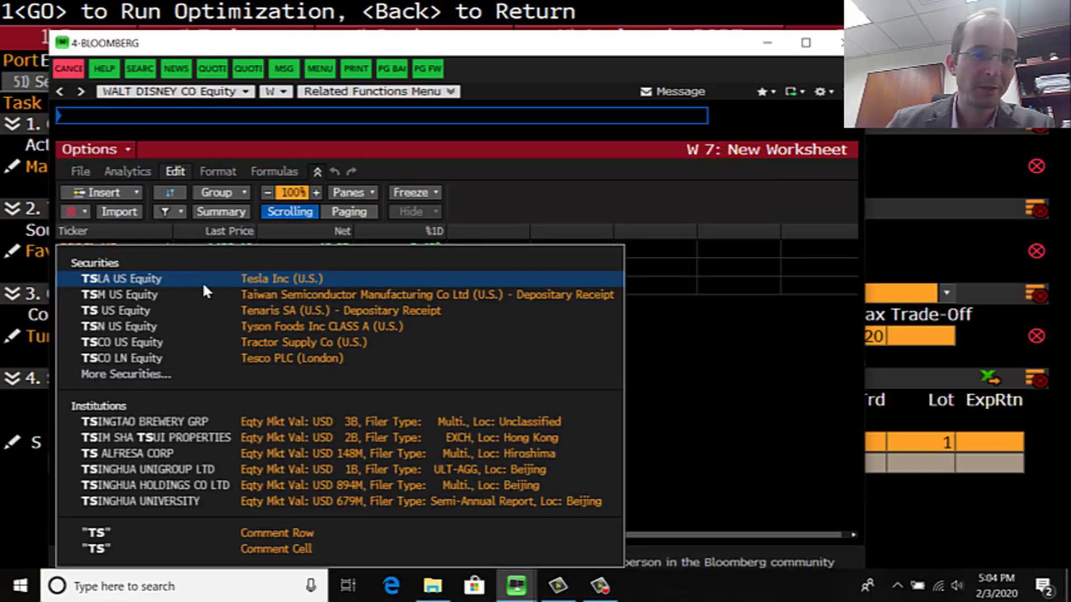
{"action": "left_click", "coordinate": [137, 275]}
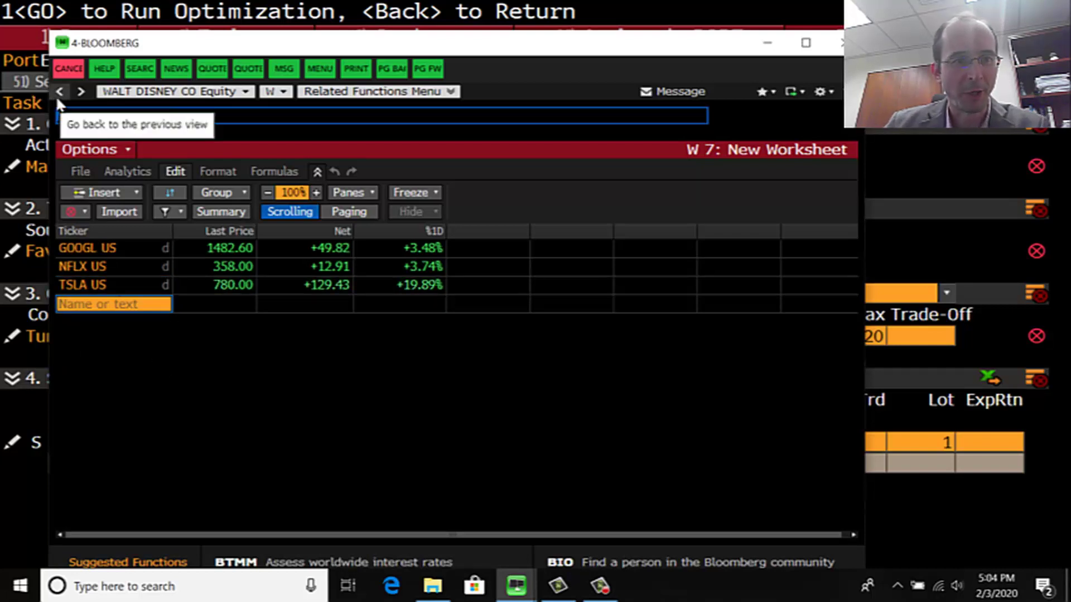
Rename worksheet W 7 to 'Trade' in the worksheet library
{"action": "left_click", "coordinate": [58, 96]}
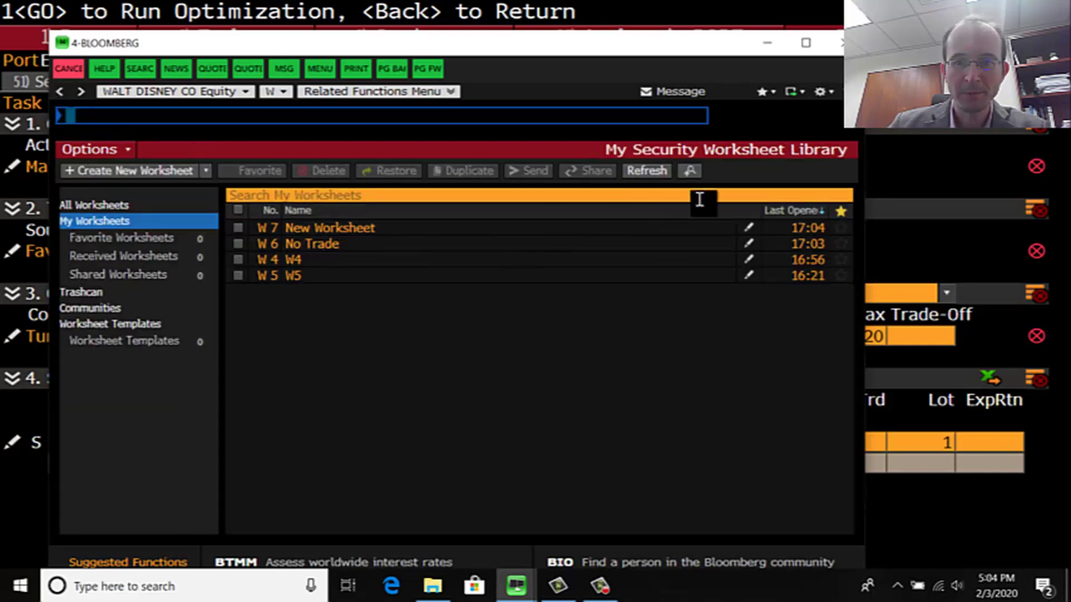
{"action": "left_click", "coordinate": [747, 226]}
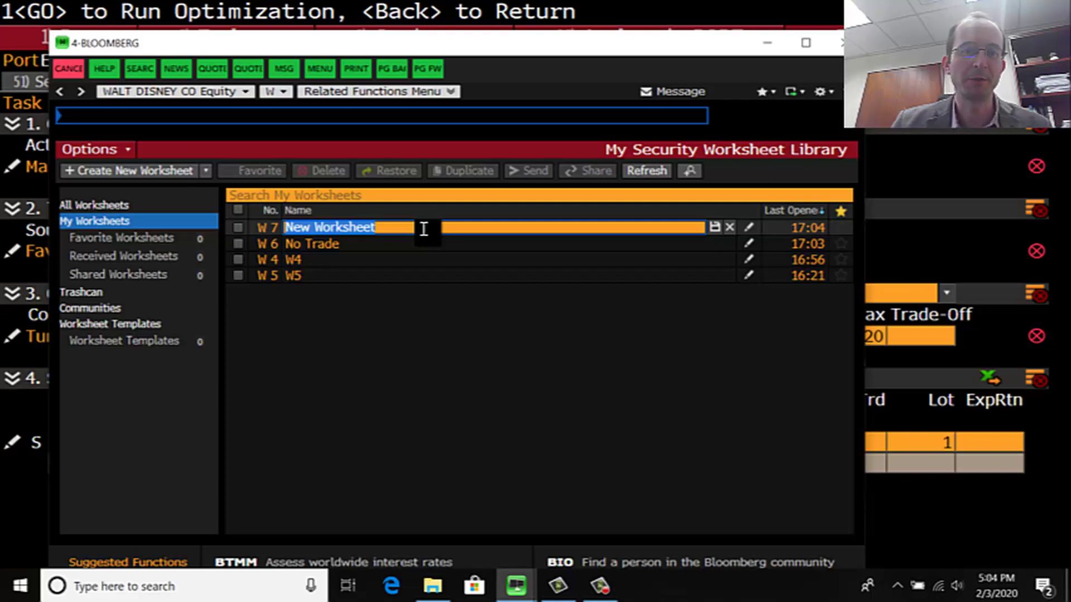
{"action": "type", "text": "Trade"}
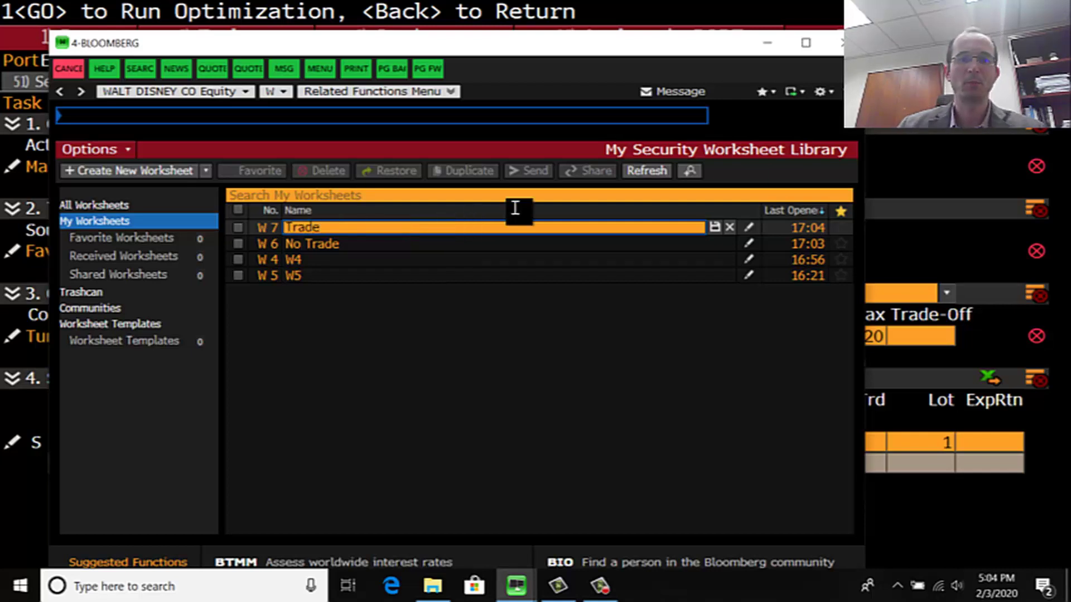
{"action": "left_click", "coordinate": [714, 227]}
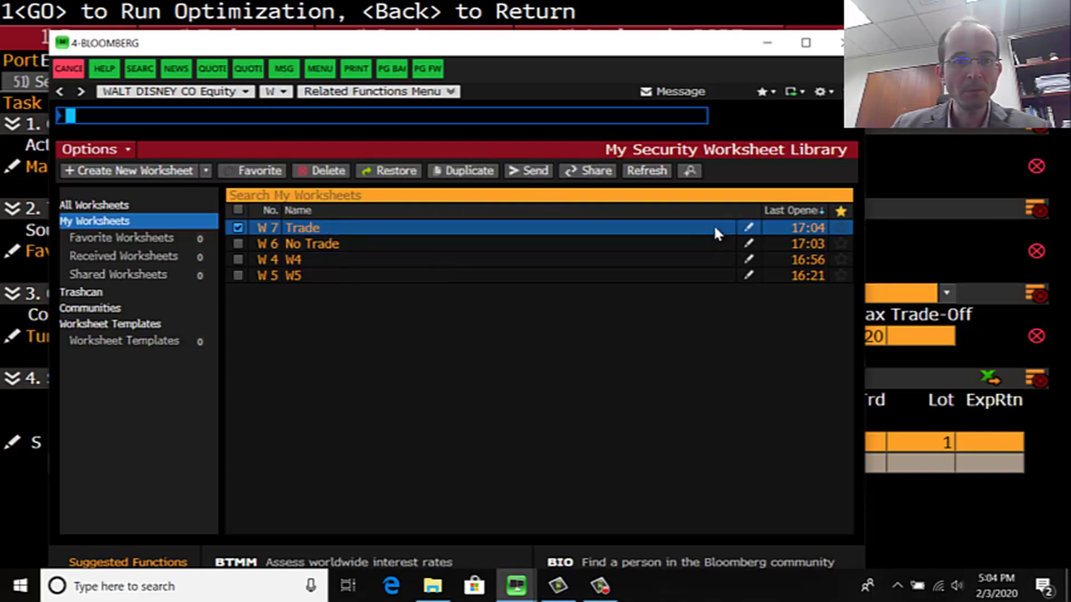
Check the No Trade worksheet W 6, then reopen the Trade worksheet listing GOOGL, NFLX and TSLA
{"action": "double_click", "coordinate": [319, 245]}
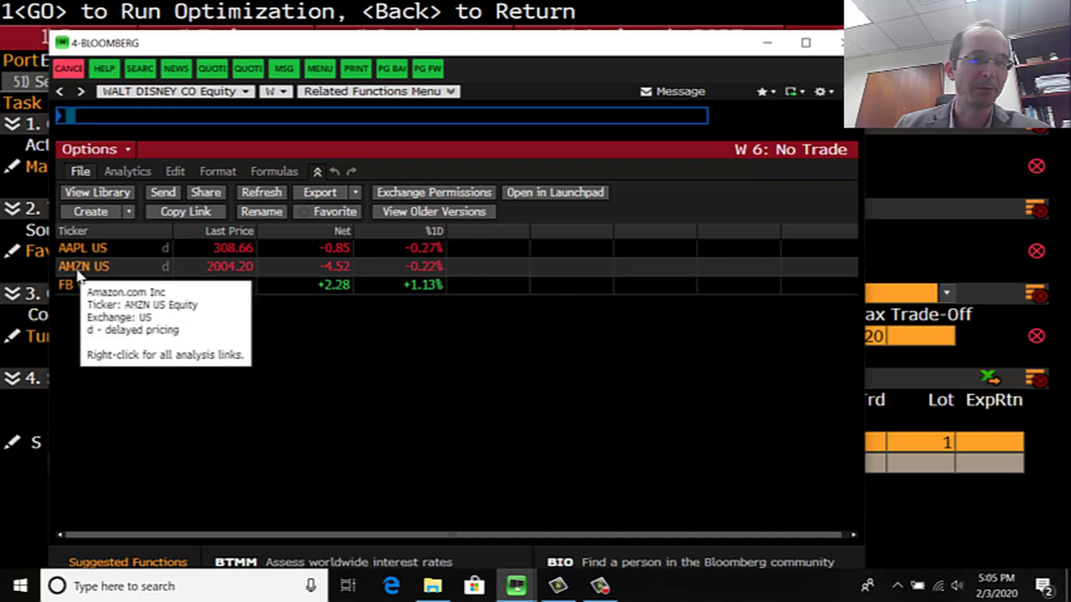
{"action": "left_click", "coordinate": [61, 90]}
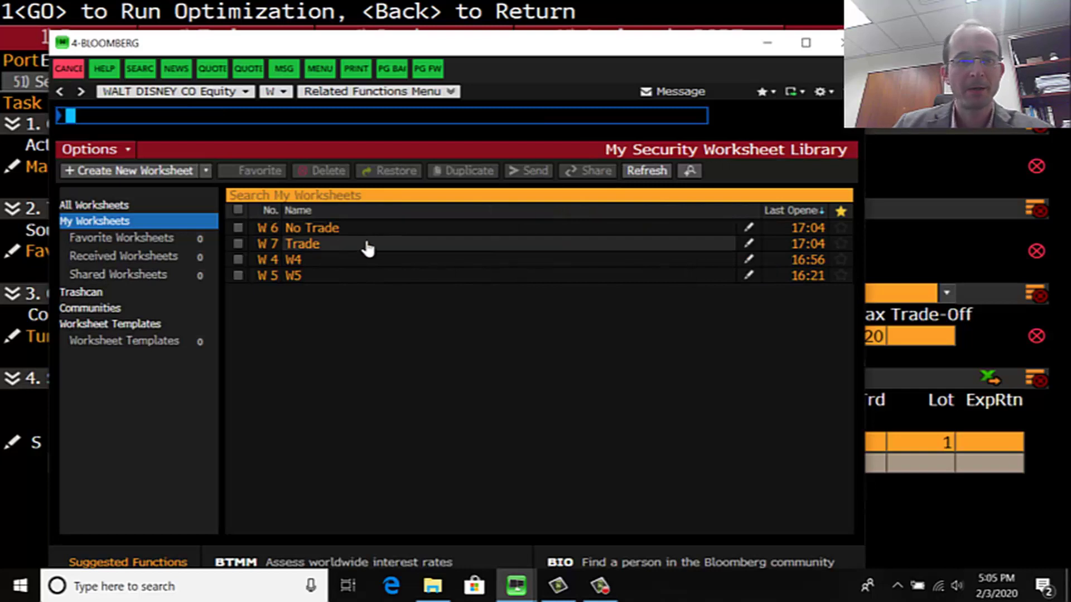
{"action": "left_click", "coordinate": [342, 243]}
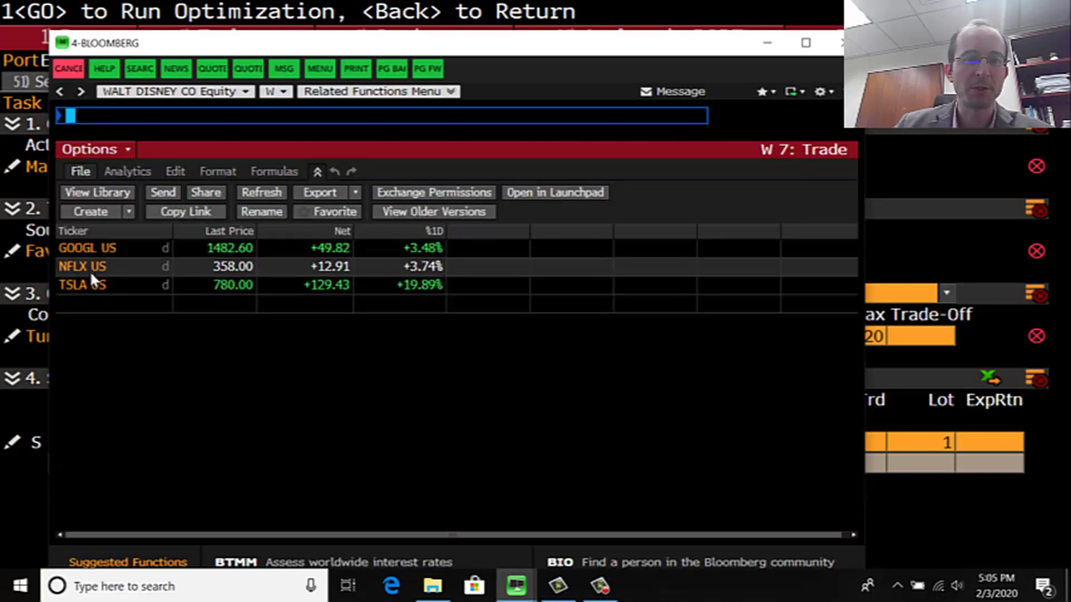
{"action": "mouse_move", "coordinate": [92, 247]}
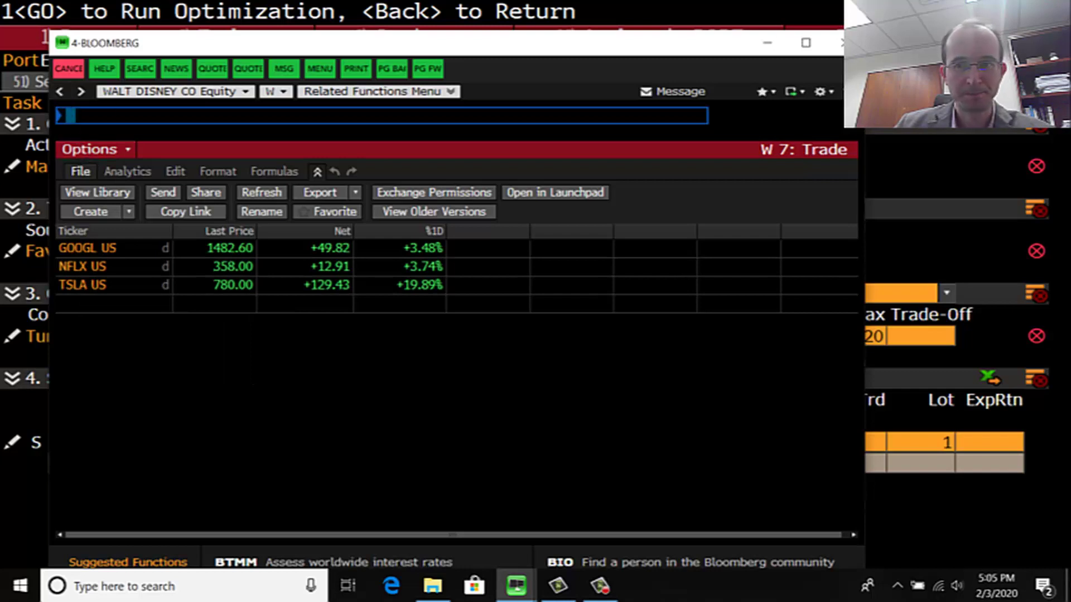
Add the Trade [7] security worksheet as a second trade universe under a Trade List rule
{"action": "left_click", "coordinate": [841, 43]}
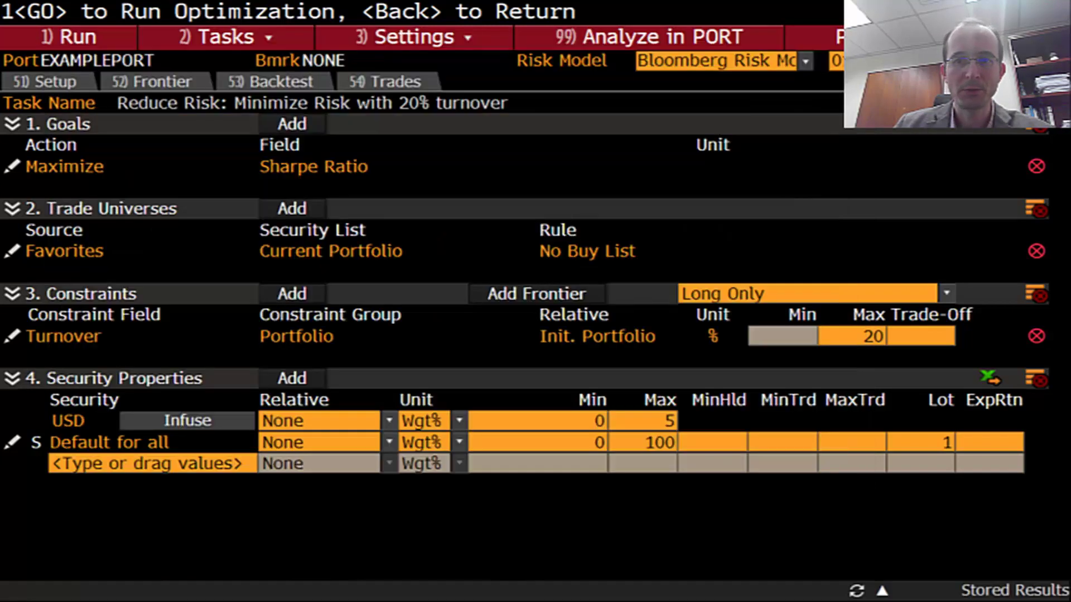
{"action": "left_click", "coordinate": [307, 208]}
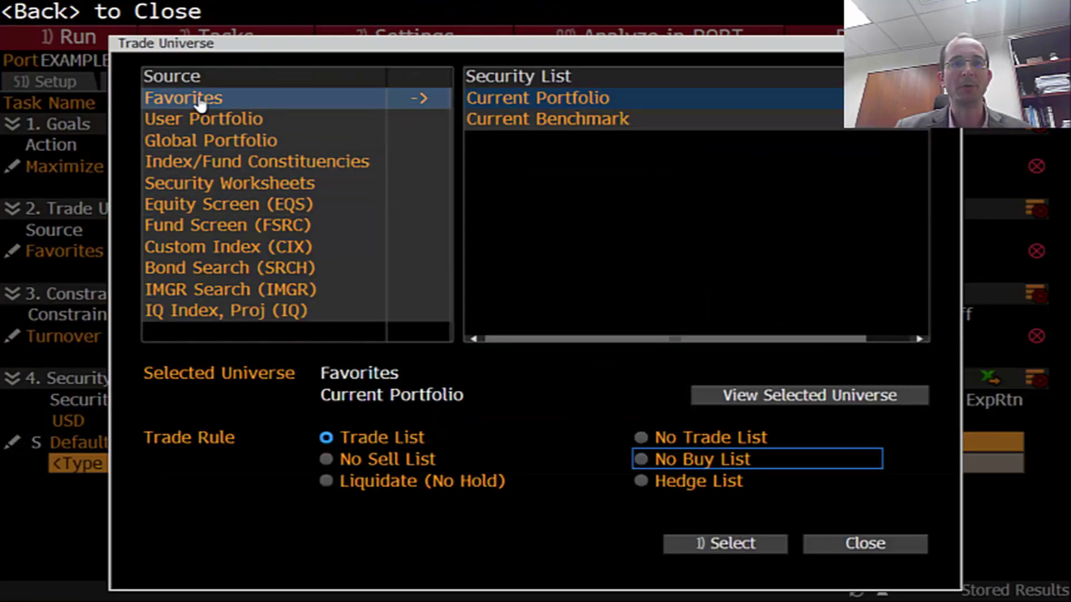
{"action": "left_click", "coordinate": [222, 188]}
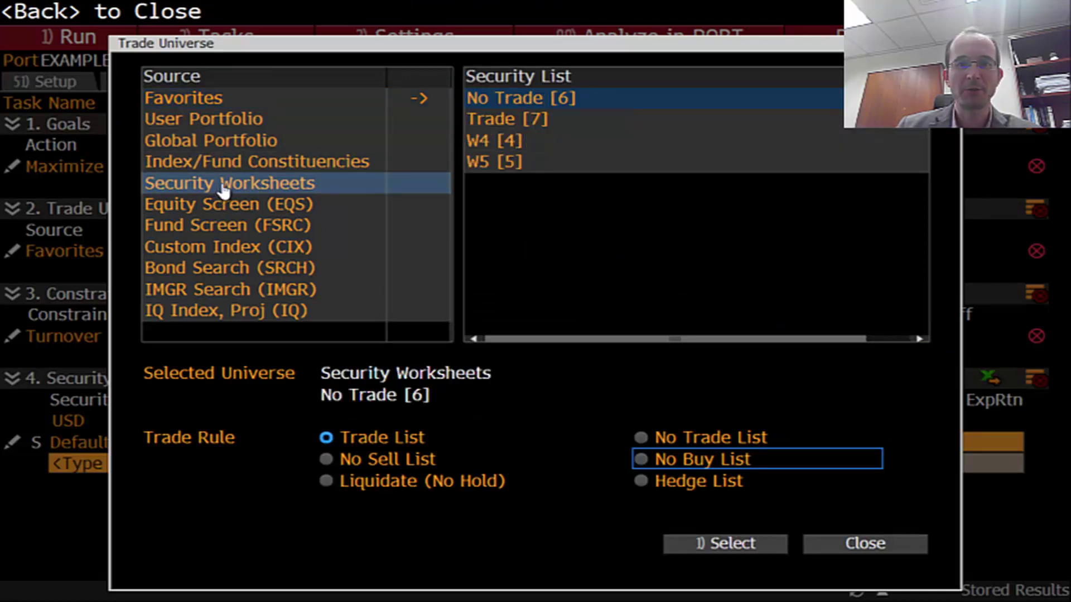
{"action": "left_click", "coordinate": [549, 122]}
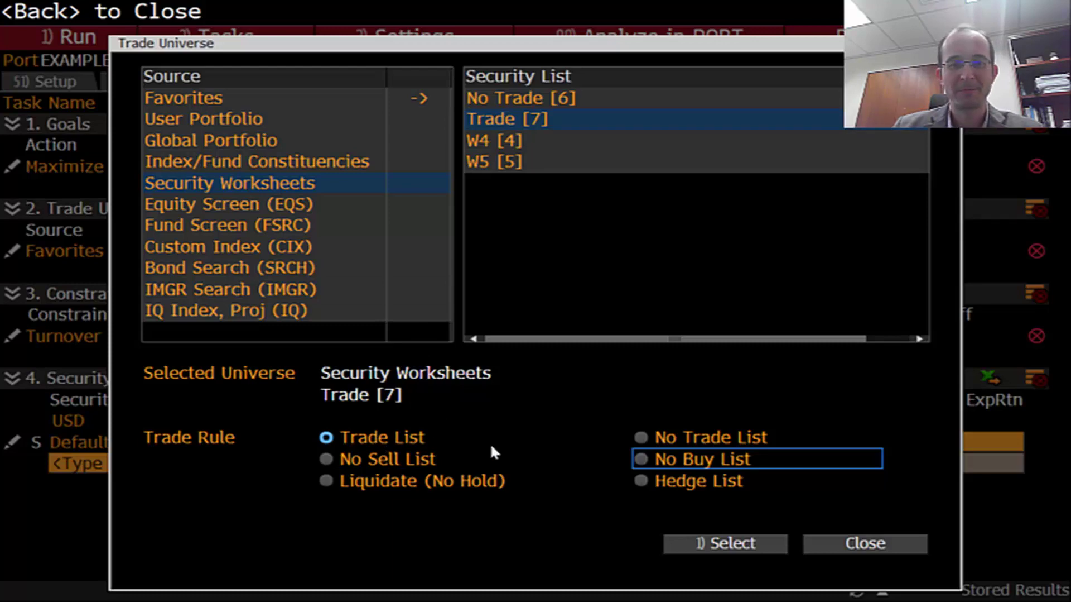
{"action": "left_click", "coordinate": [732, 545]}
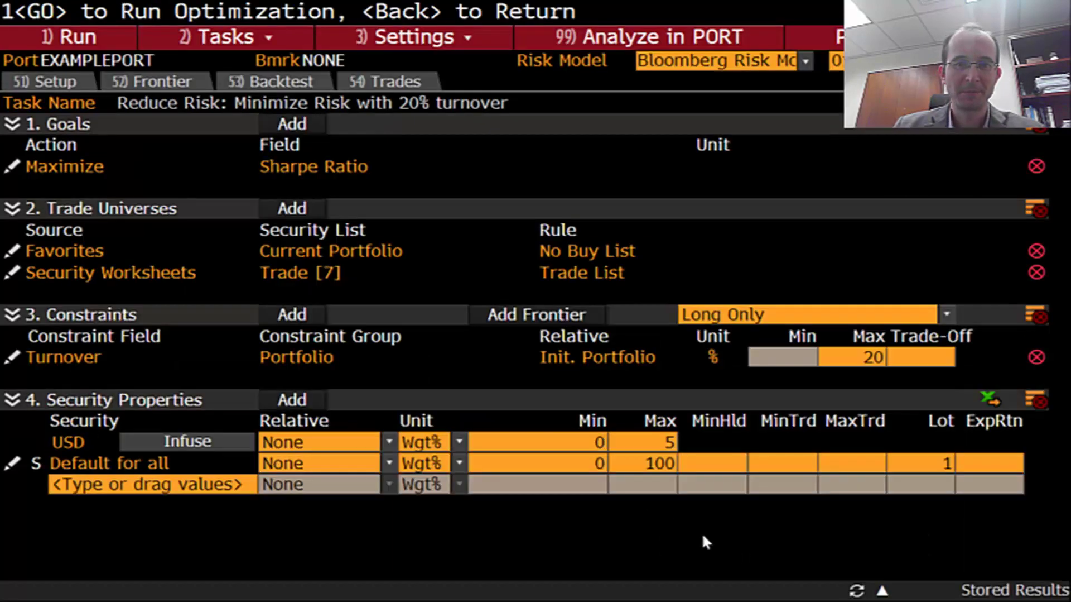
Add the No Trade [6] security worksheet as a third trade universe with a No Trade List rule
{"action": "left_click", "coordinate": [297, 207]}
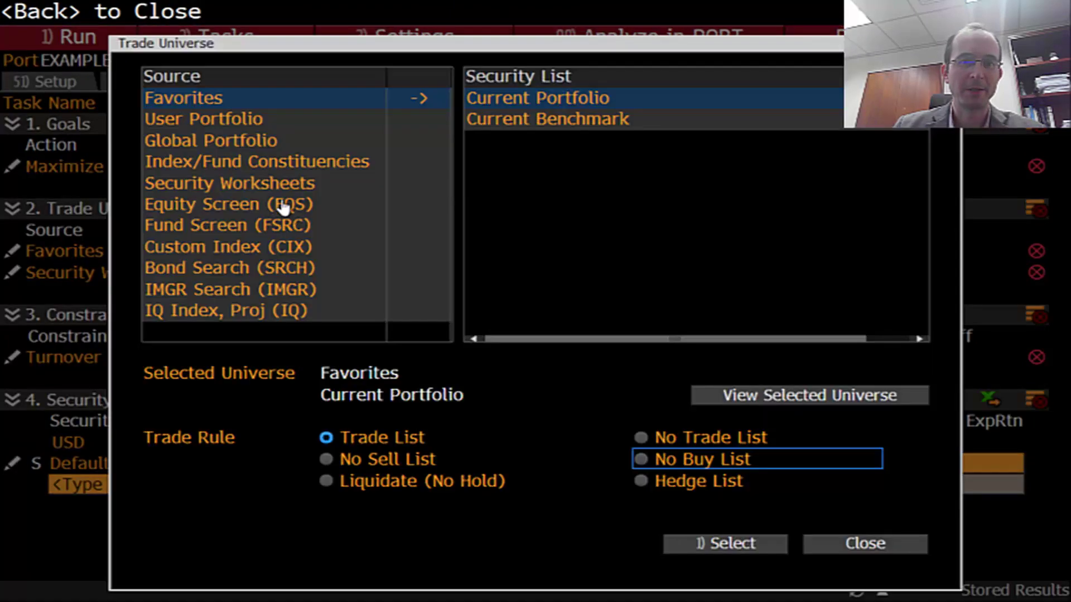
{"action": "left_click", "coordinate": [219, 183]}
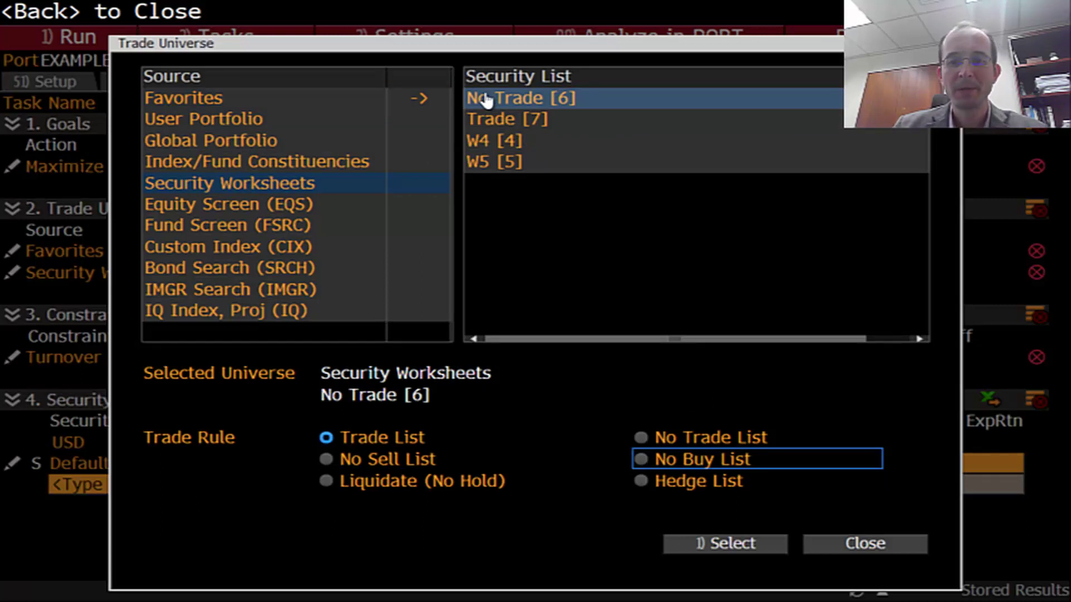
{"action": "left_click", "coordinate": [736, 439]}
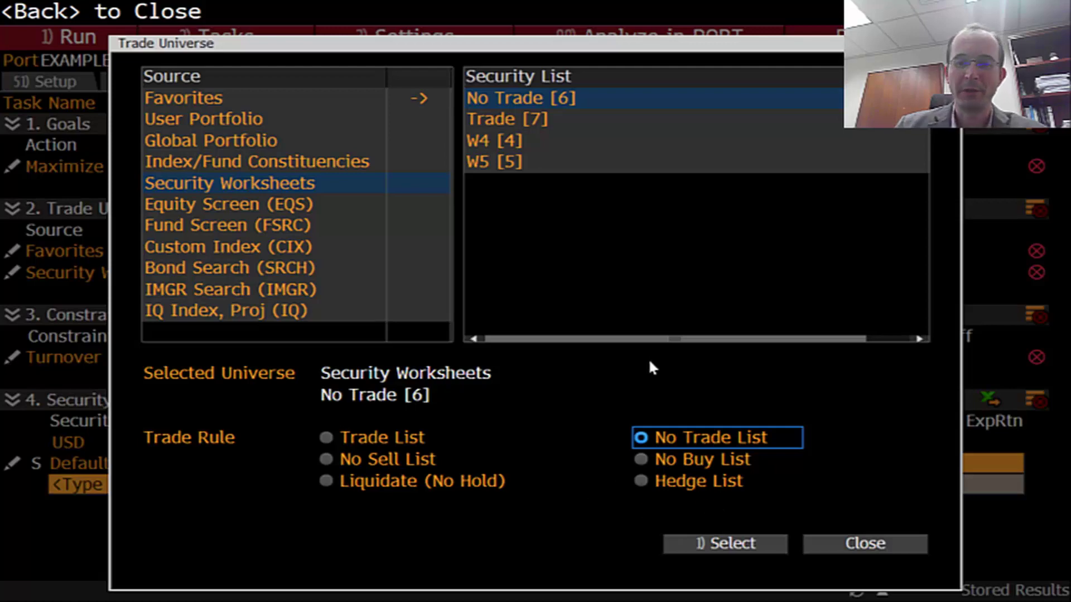
{"action": "left_click", "coordinate": [704, 550]}
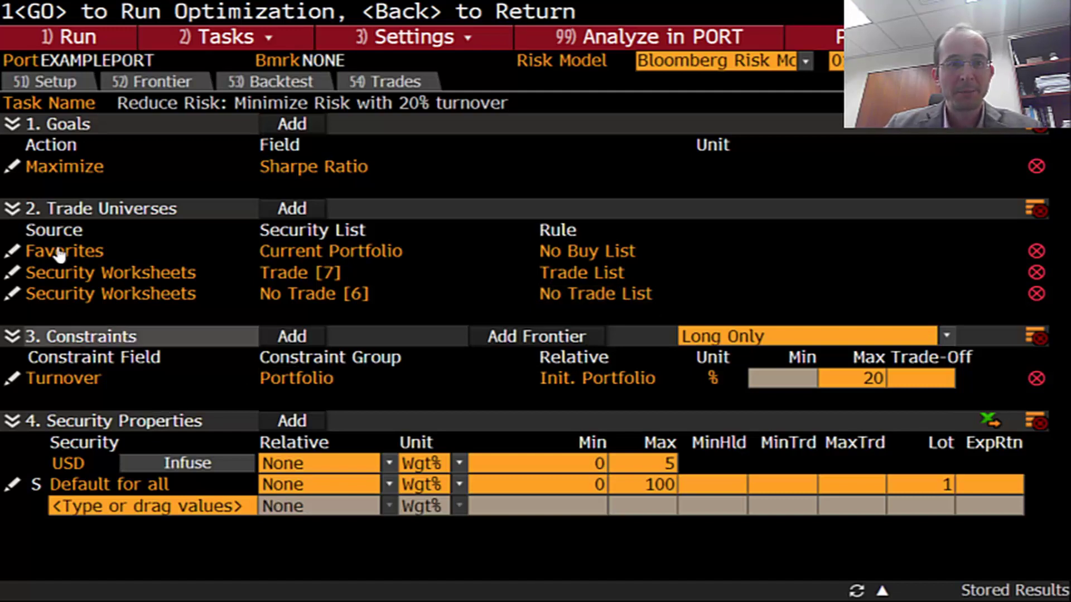
Change the turnover constraint's Max from 20 to 30% relative to the initial portfolio
{"action": "mouse_move", "coordinate": [132, 217]}
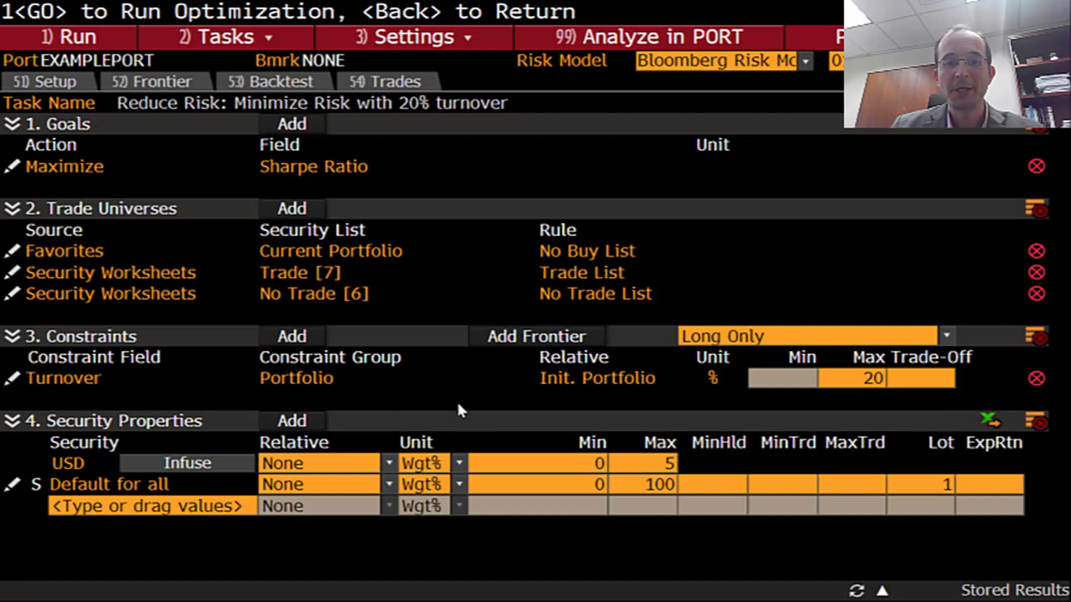
{"action": "left_click", "coordinate": [874, 377]}
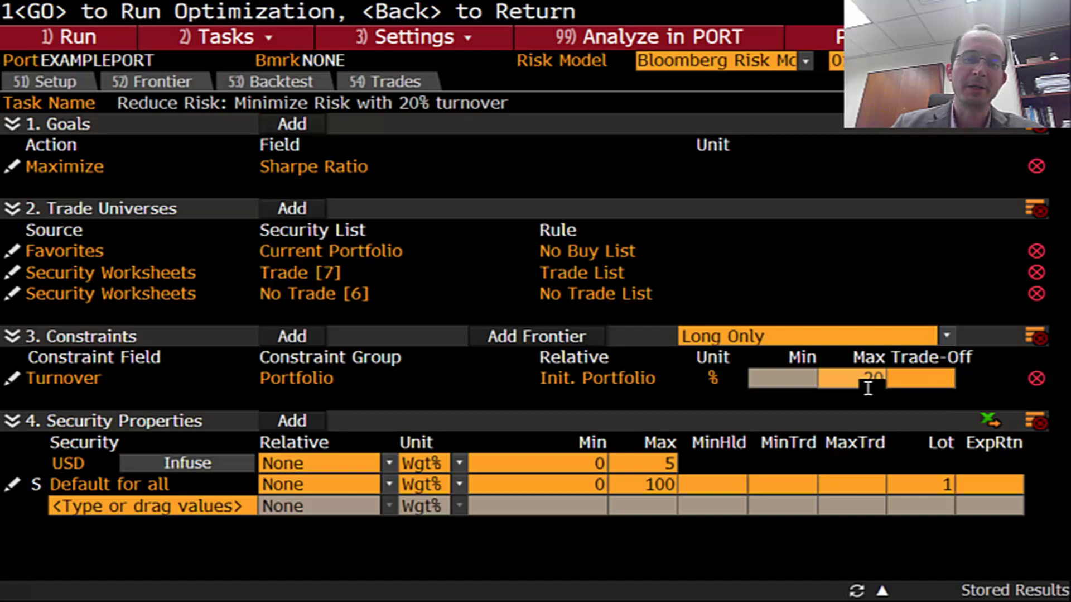
{"action": "key", "text": "Return"}
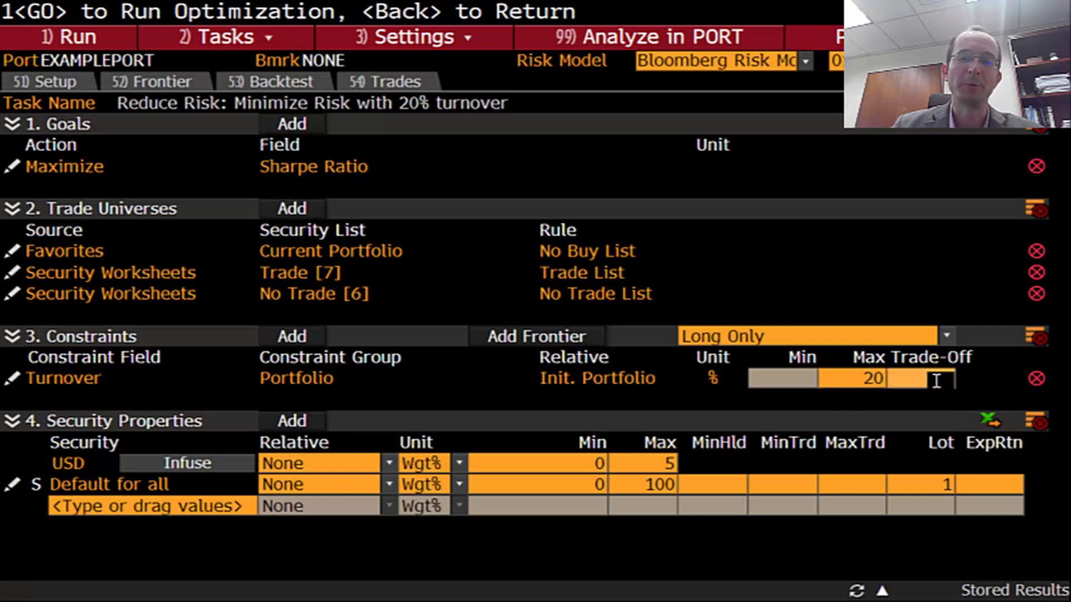
{"action": "left_click", "coordinate": [866, 385]}
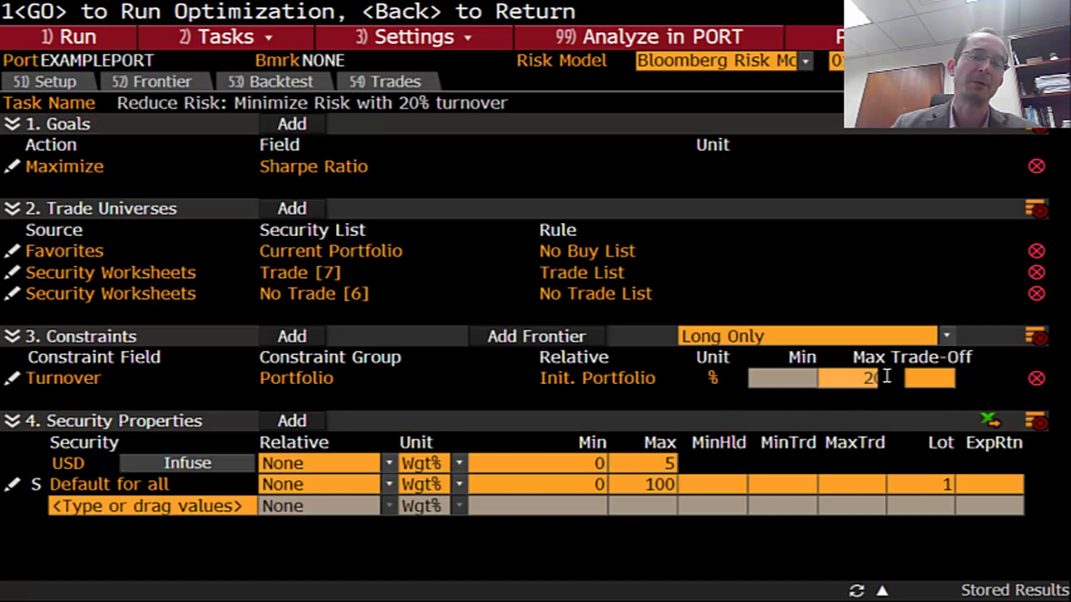
{"action": "key", "text": "Tab"}
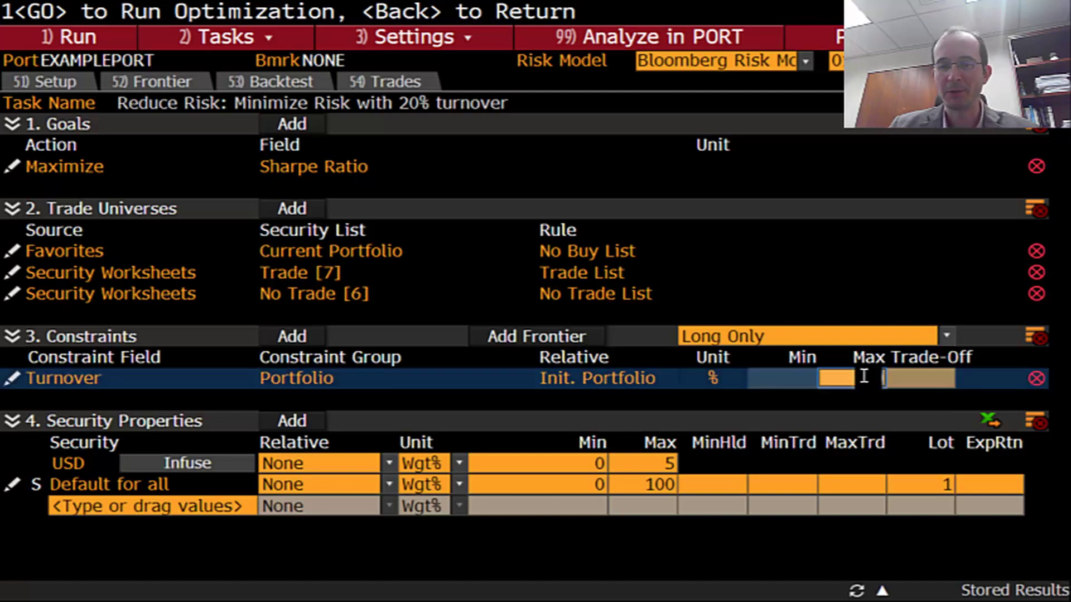
{"action": "left_click", "coordinate": [865, 377]}
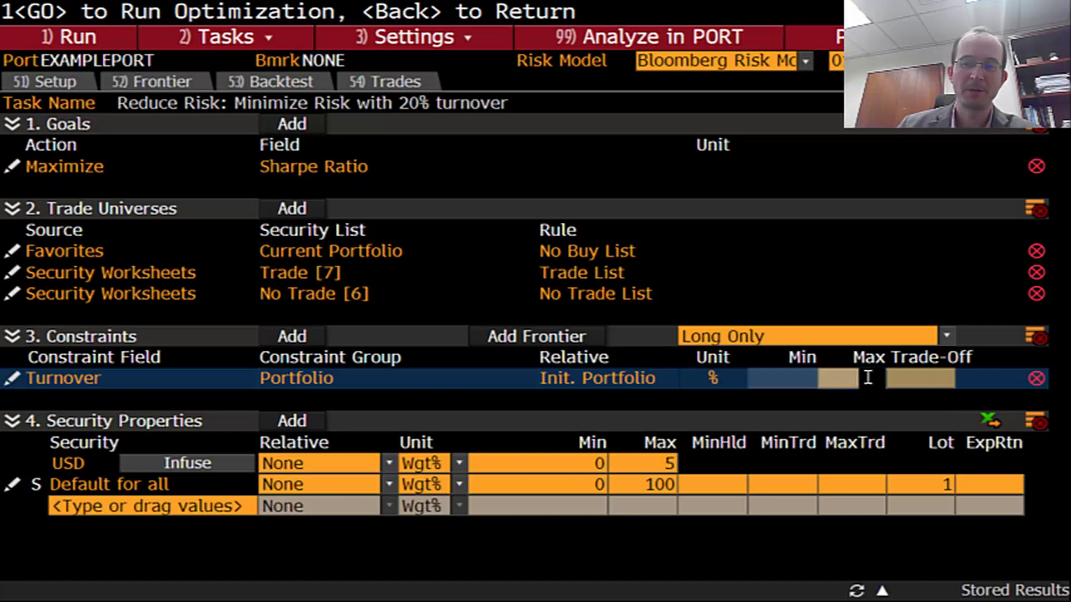
{"action": "type", "text": "30"}
{"action": "key", "text": "Return"}
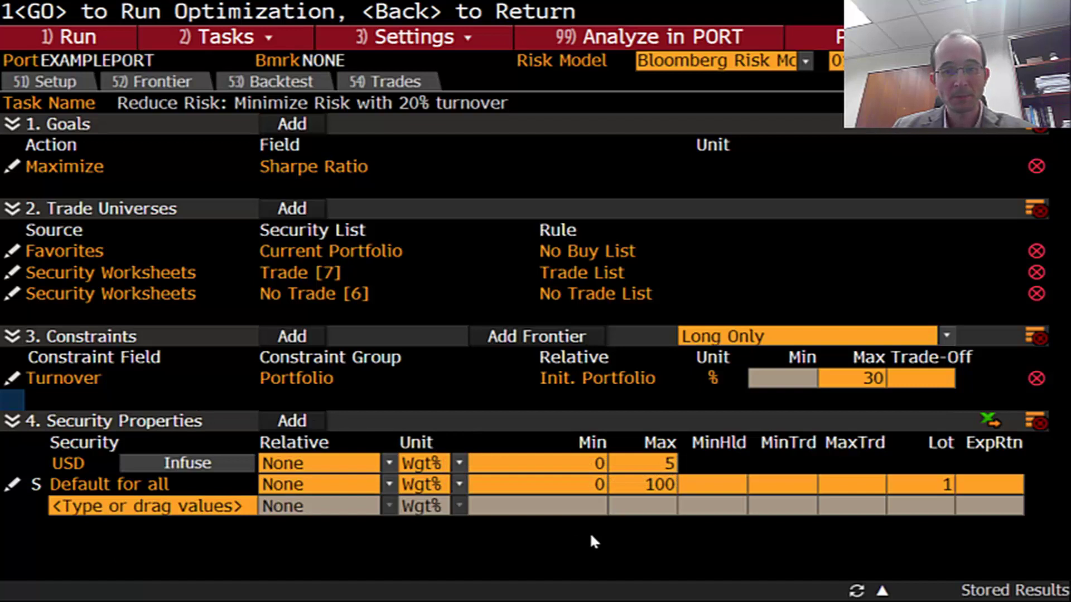
{"action": "left_click", "coordinate": [1010, 483]}
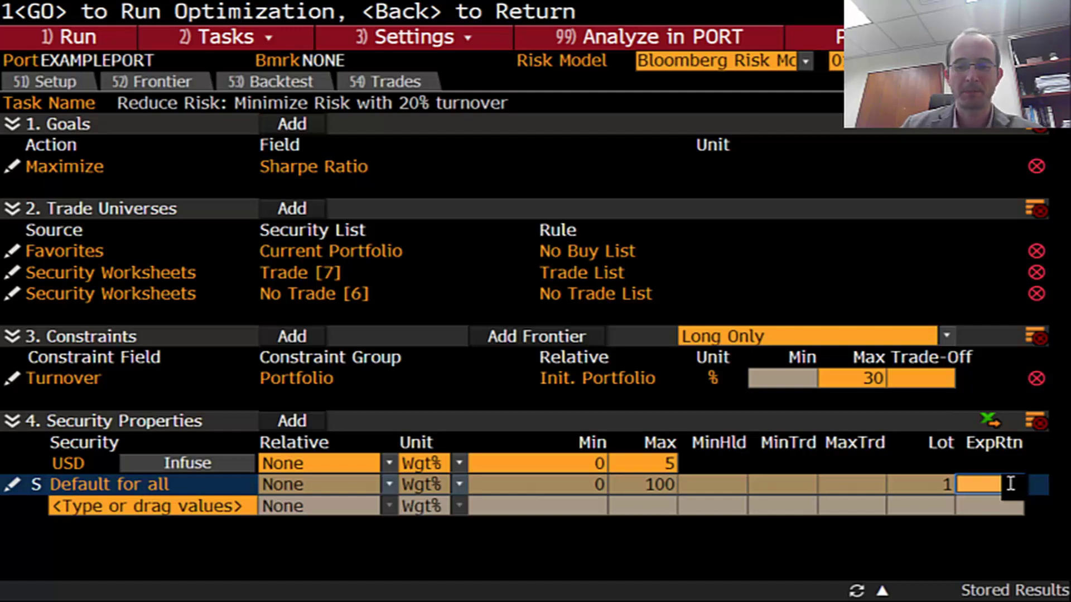
Set the Default for all row's expected return (ExpRtn) to 7
{"action": "type", "text": "7"}
{"action": "key", "text": "Return"}
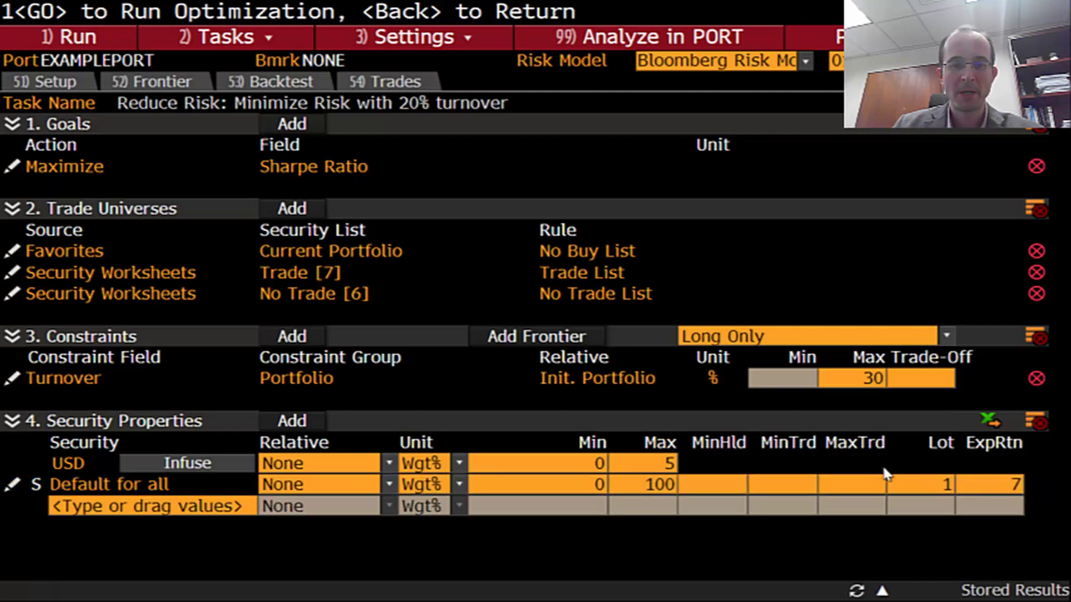
{"action": "left_click", "coordinate": [112, 507]}
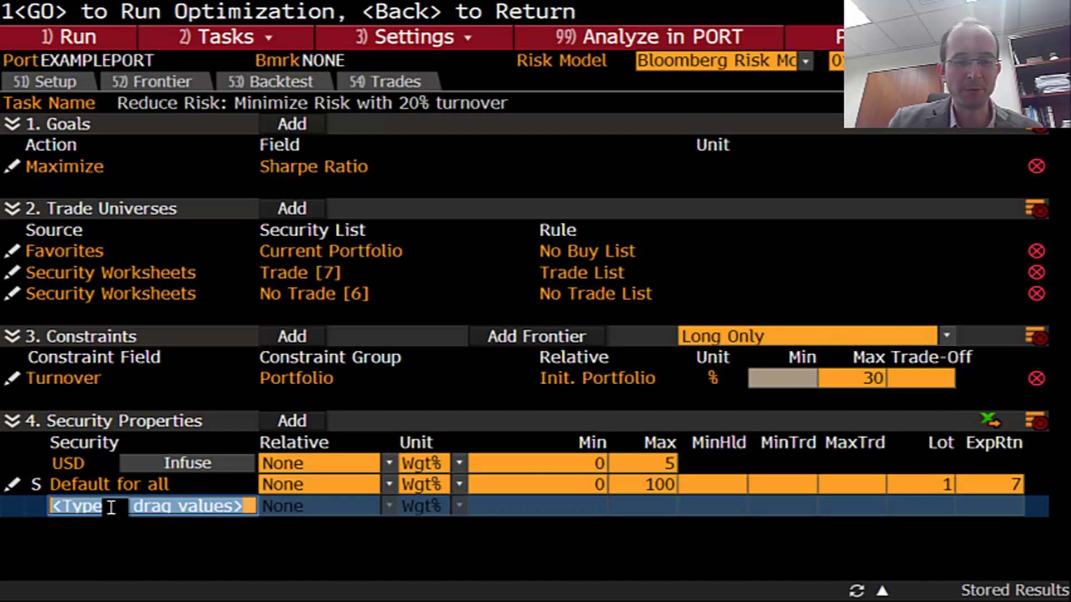
Add a TSLA US Equity security property with Min weight 0 and Max 4
{"action": "type", "text": "TSL"}
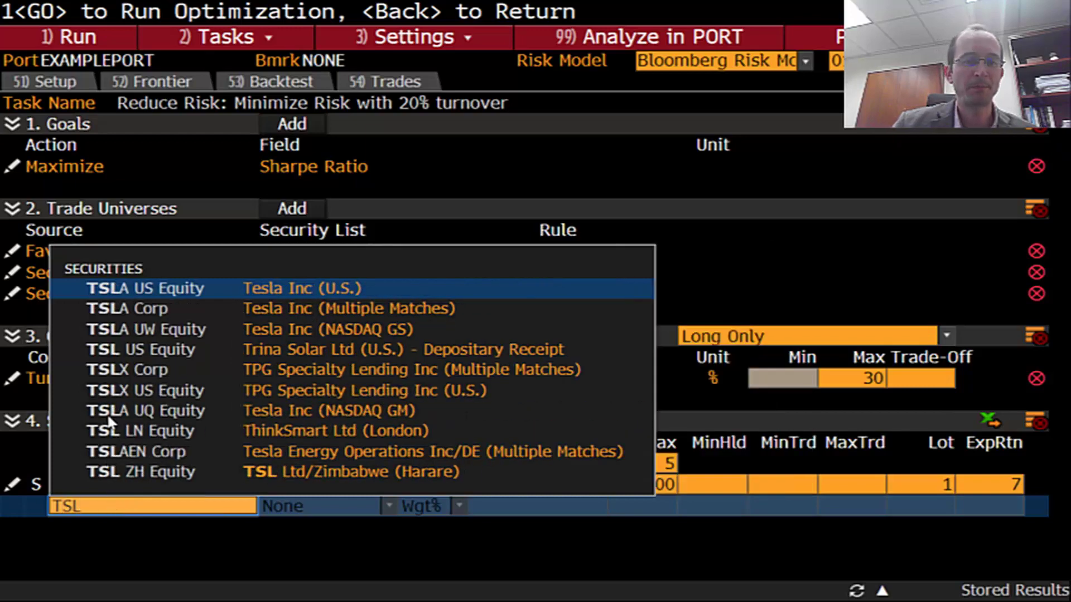
{"action": "left_click", "coordinate": [234, 288]}
{"action": "left_click", "coordinate": [578, 513]}
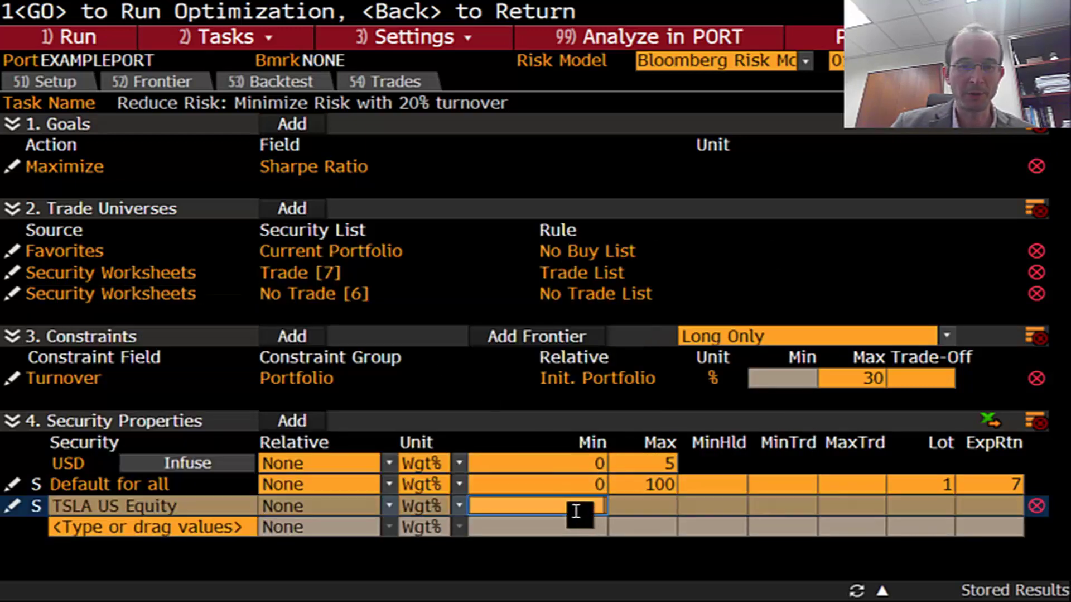
{"action": "type", "text": "0"}
{"action": "key", "text": "Tab"}
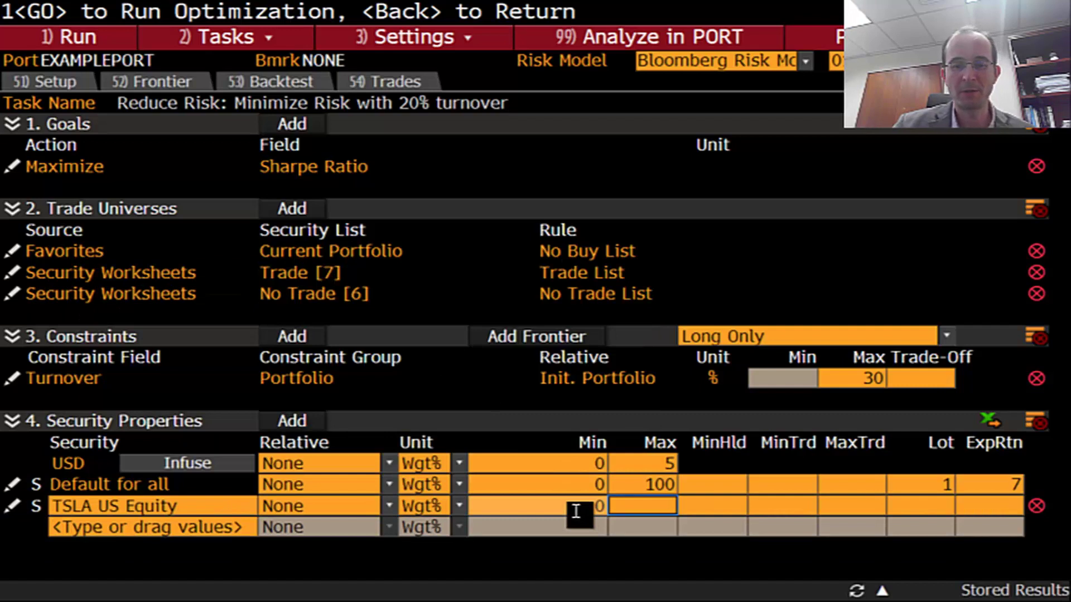
{"action": "type", "text": "4"}
{"action": "key", "text": "Tab"}
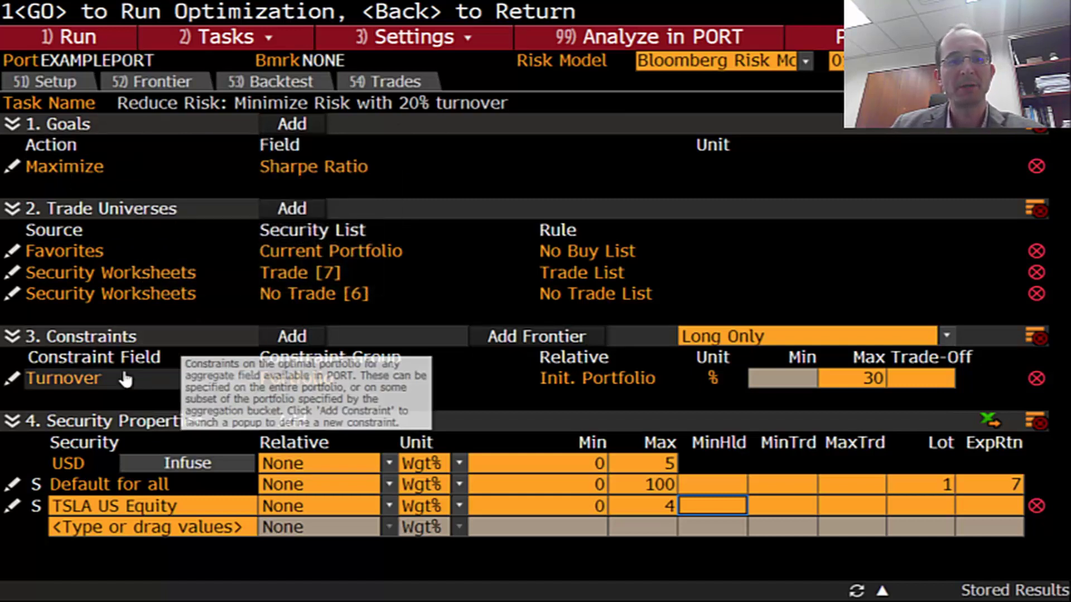
Run the optimization and export its proposed trades (buy USD and 2 TSLA, sell 16 NFLX) to Excel
{"action": "left_click", "coordinate": [81, 29]}
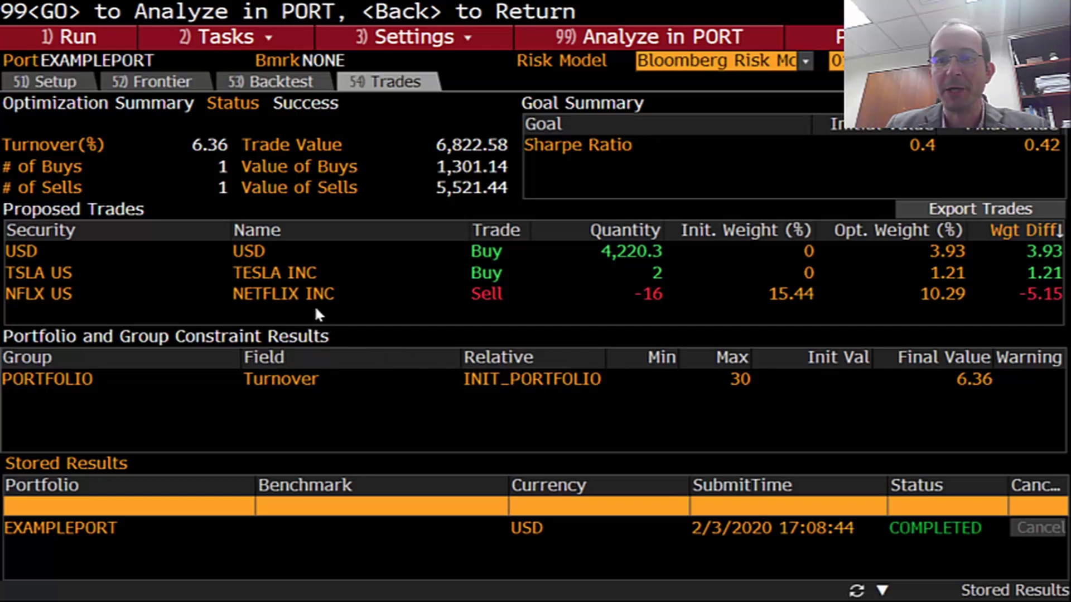
{"action": "left_click", "coordinate": [922, 211]}
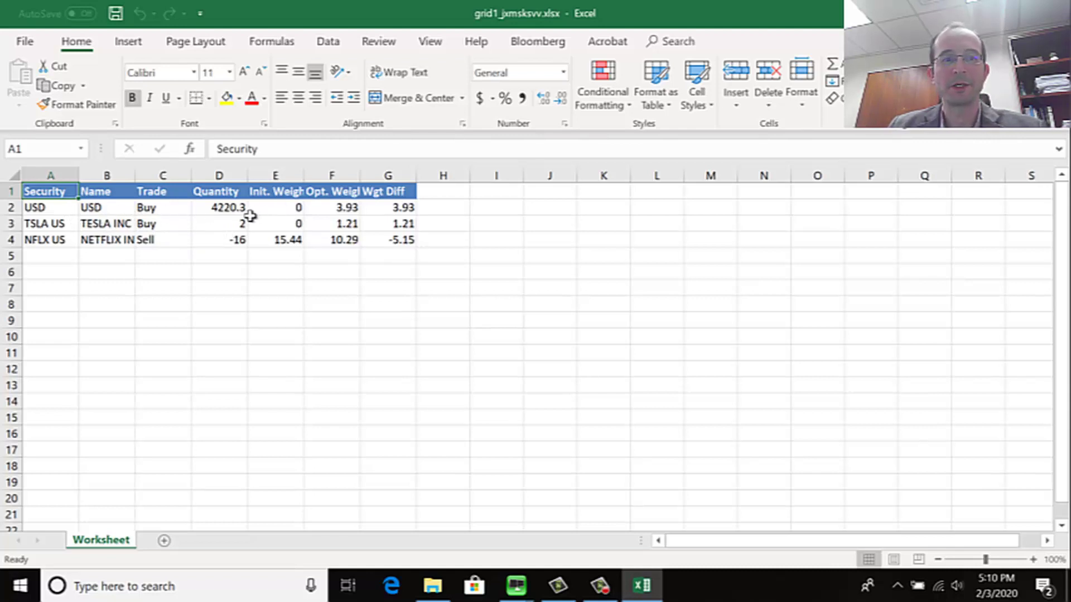
Inspect the exported USD buy quantity 4220.3 and NFLX sell quantity -16 in Excel
{"action": "left_click", "coordinate": [237, 208]}
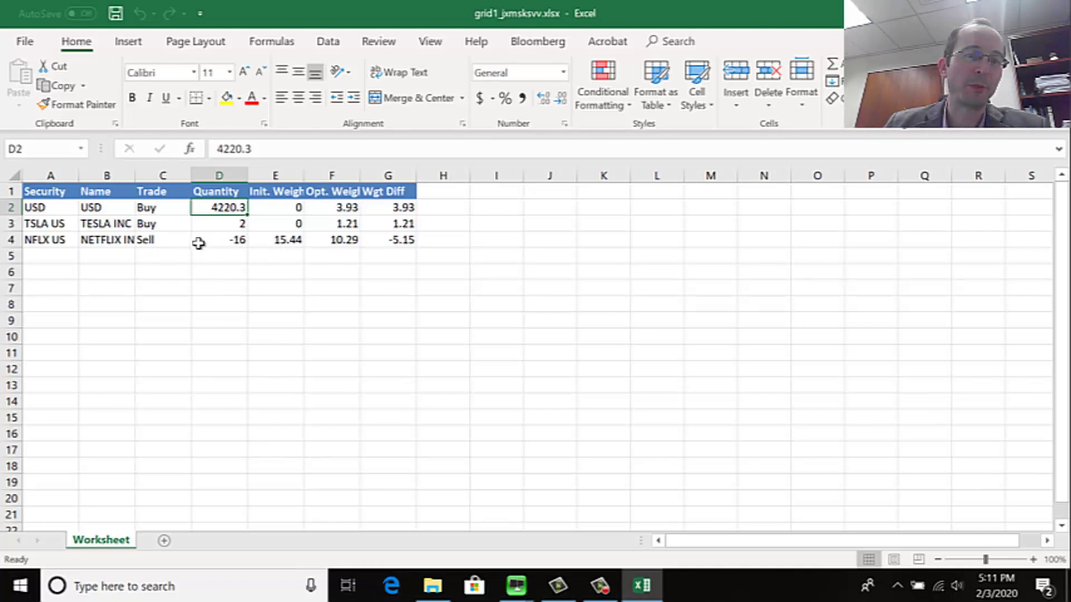
{"action": "left_click", "coordinate": [217, 240]}
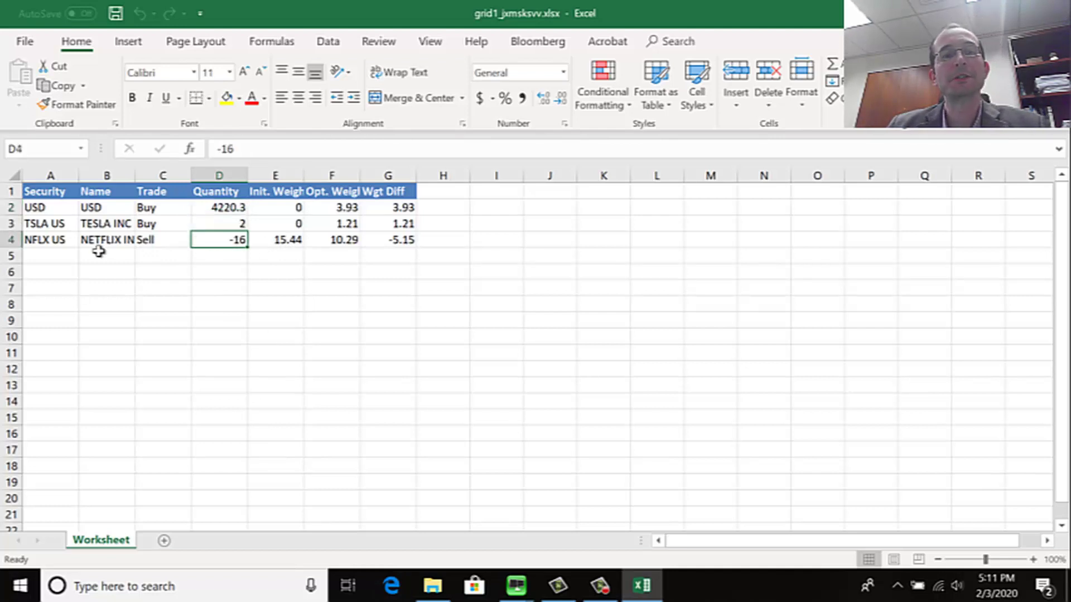